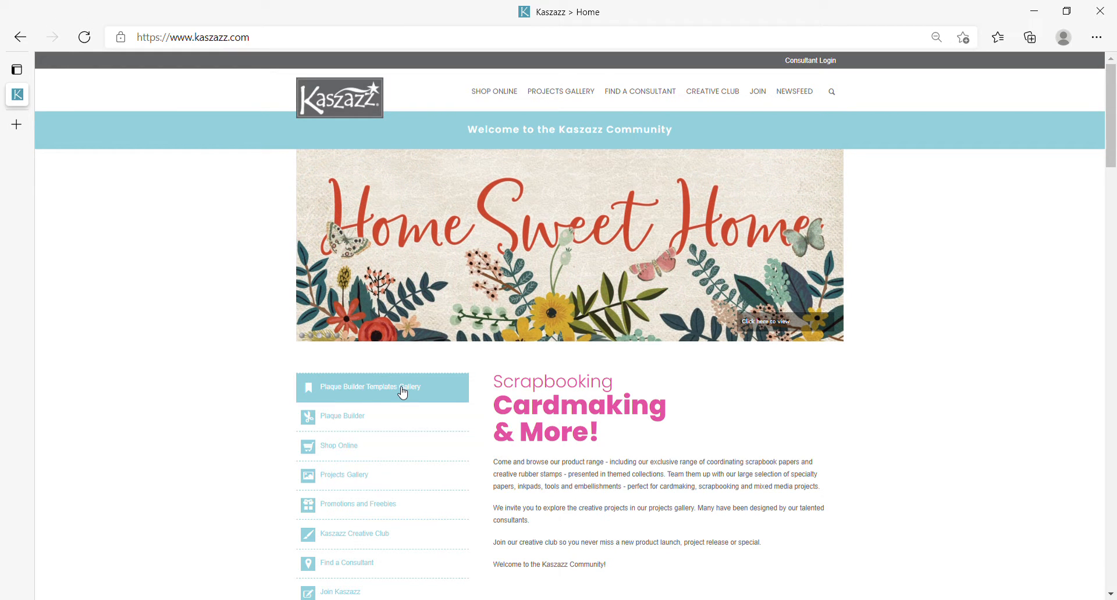
Step: Browse the plaque template gallery and open the 300mm Acrylic - Pastel Pink template from its second page in the plaque builder
{"action": "left_click", "coordinate": [403, 393]}
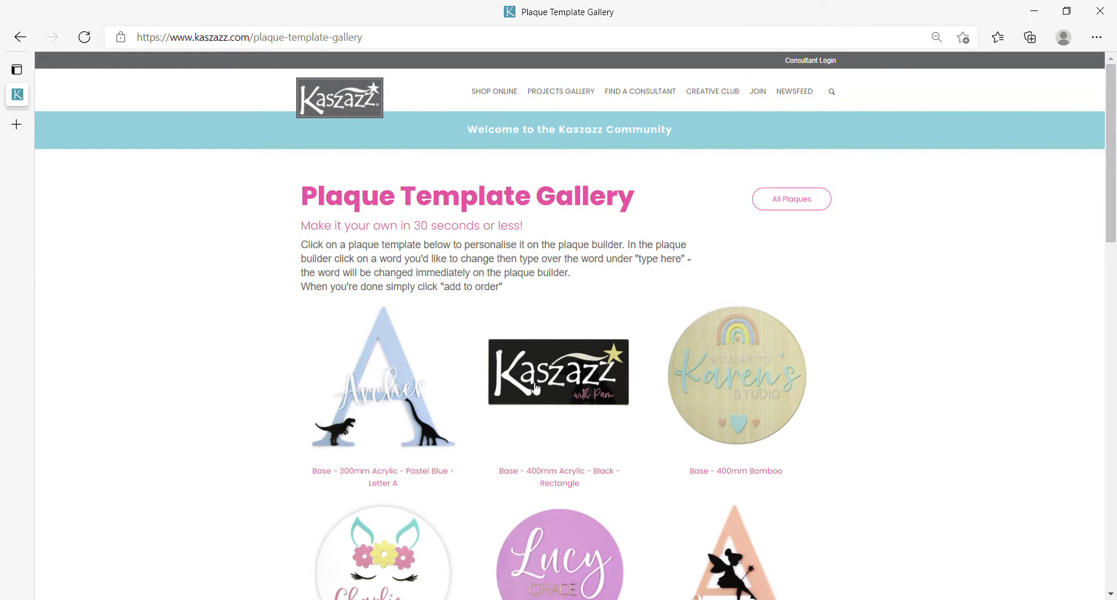
{"action": "scroll", "coordinate": [536, 389], "scroll_direction": "down", "scroll_amount": 2}
{"action": "scroll", "coordinate": [536, 389], "scroll_direction": "down", "scroll_amount": 10}
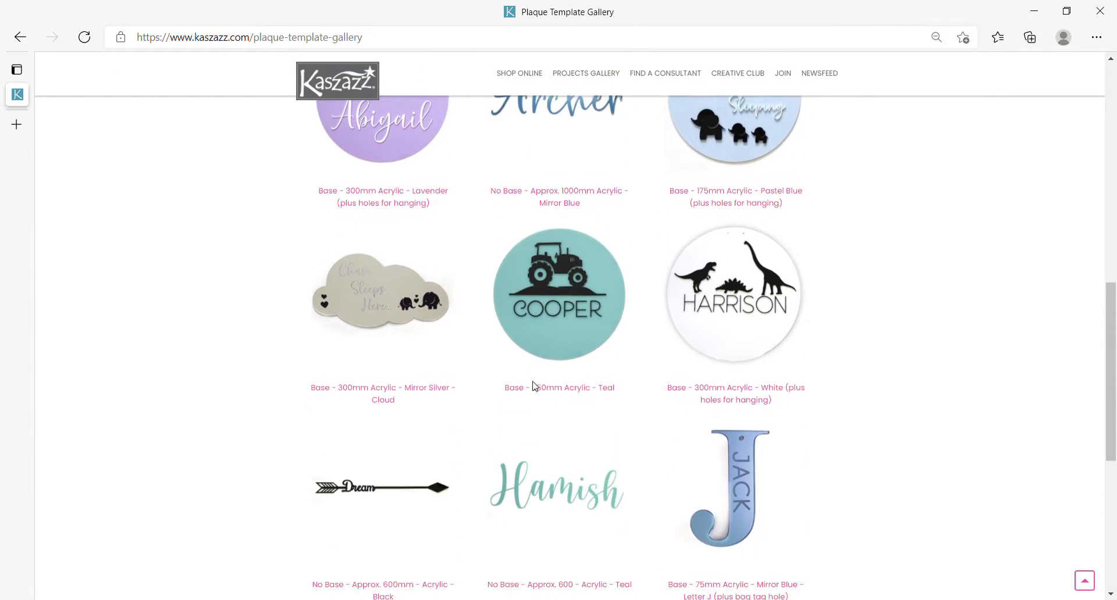
{"action": "scroll", "coordinate": [537, 387], "scroll_direction": "down", "scroll_amount": 5}
{"action": "scroll", "coordinate": [537, 386], "scroll_direction": "up", "scroll_amount": 9}
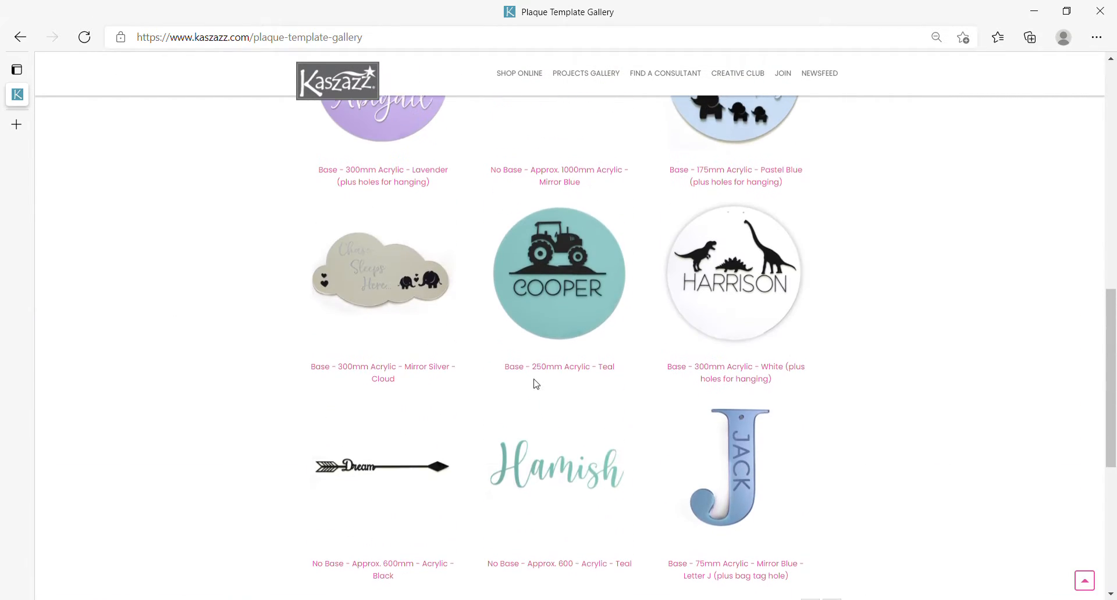
{"action": "scroll", "coordinate": [539, 384], "scroll_direction": "up", "scroll_amount": 8}
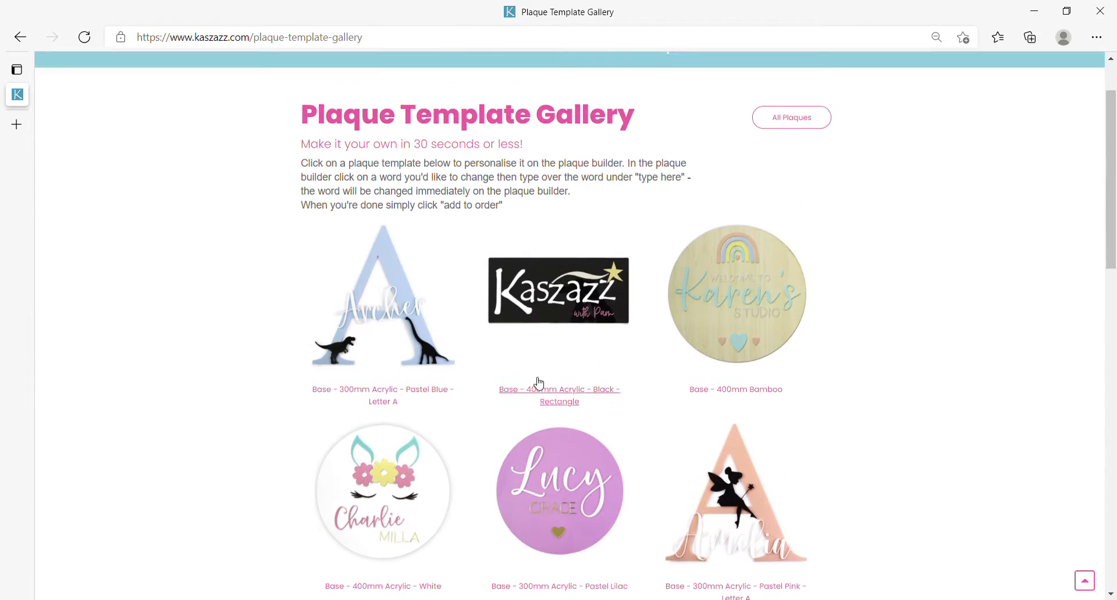
{"action": "scroll", "coordinate": [539, 383], "scroll_direction": "down", "scroll_amount": 3}
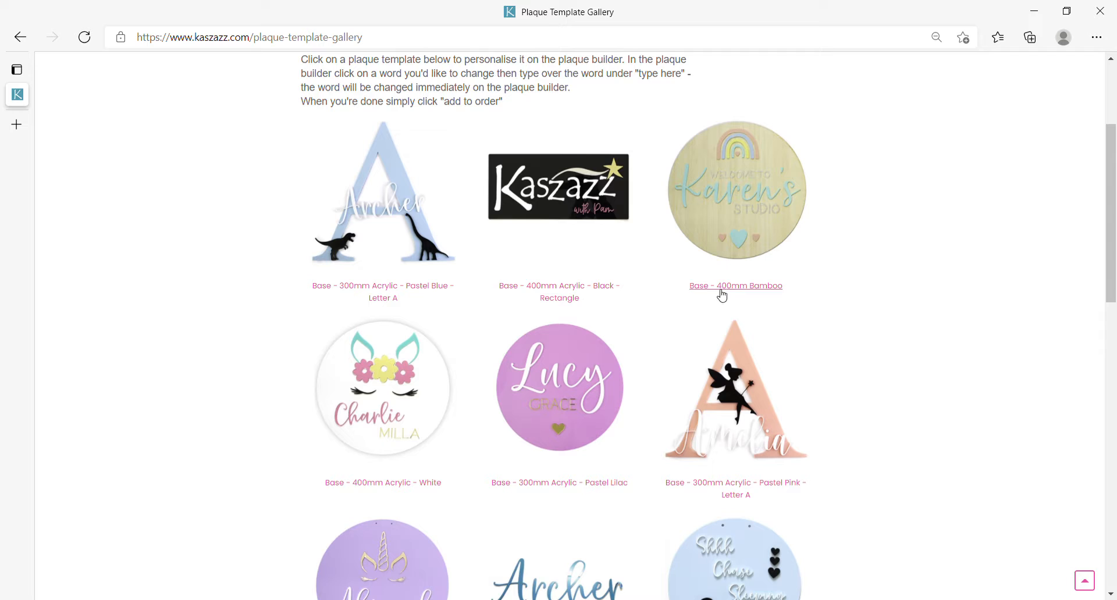
{"action": "scroll", "coordinate": [729, 294], "scroll_direction": "down", "scroll_amount": 10}
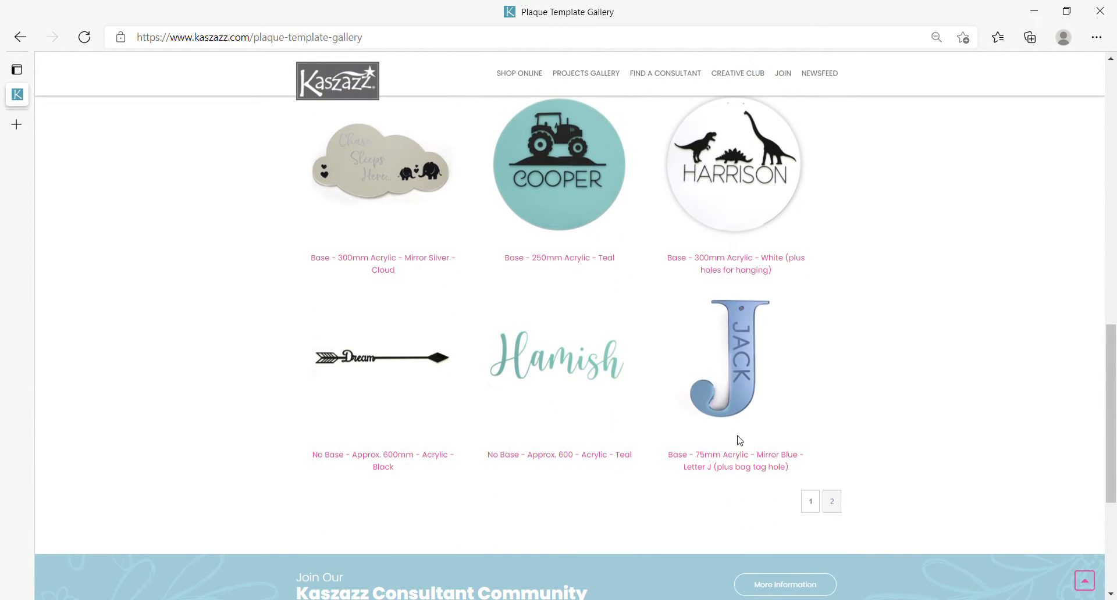
{"action": "left_click", "coordinate": [832, 502]}
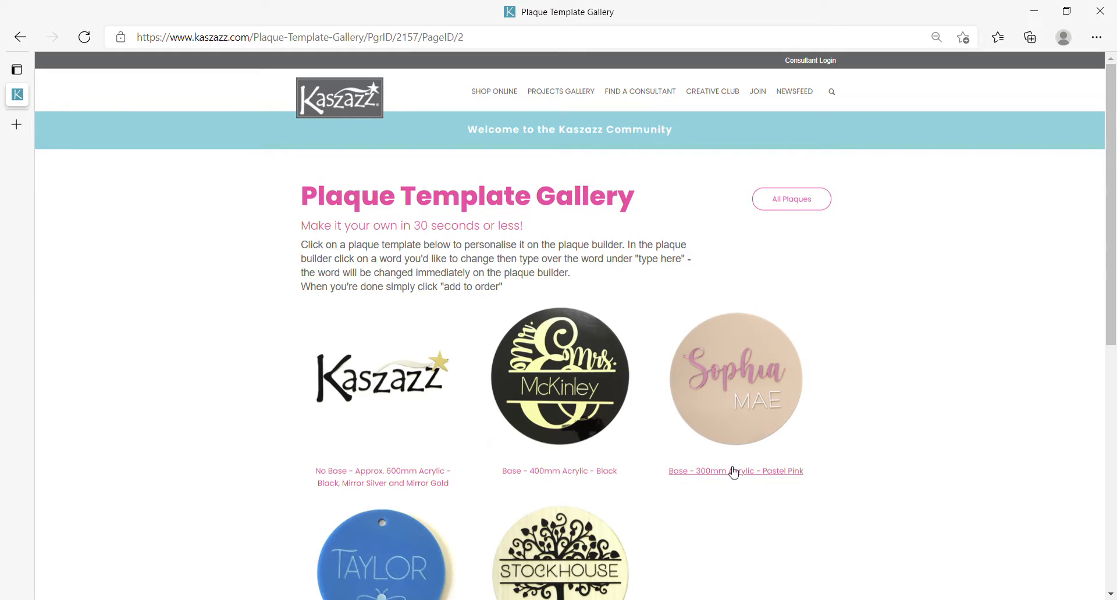
{"action": "left_click", "coordinate": [751, 388]}
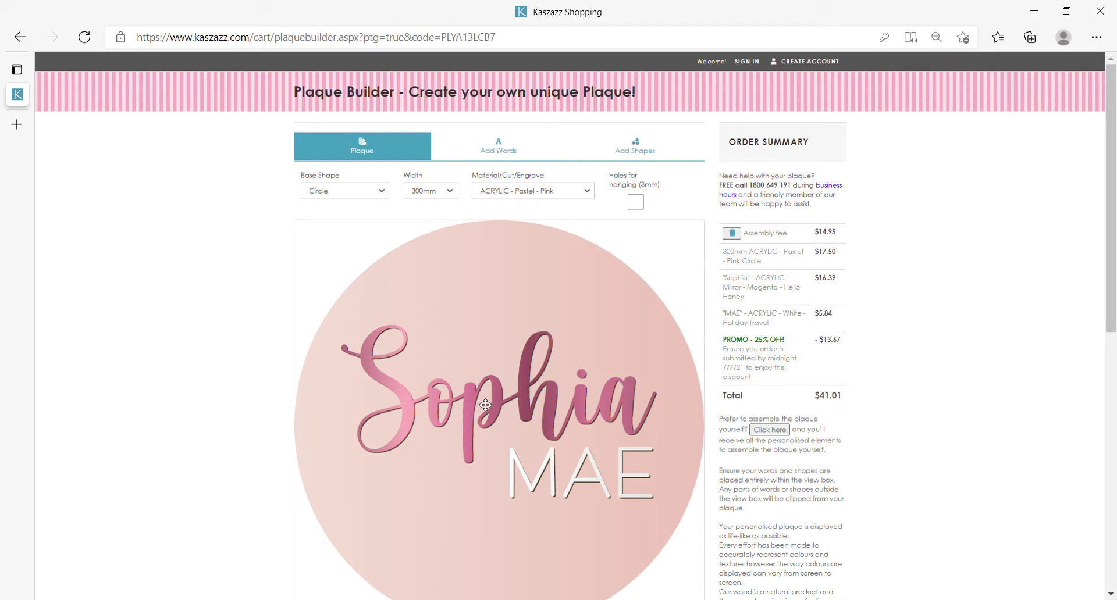
Step: Replace the large magenta script word on the plaque with the recipient's first name
{"action": "left_click", "coordinate": [530, 400]}
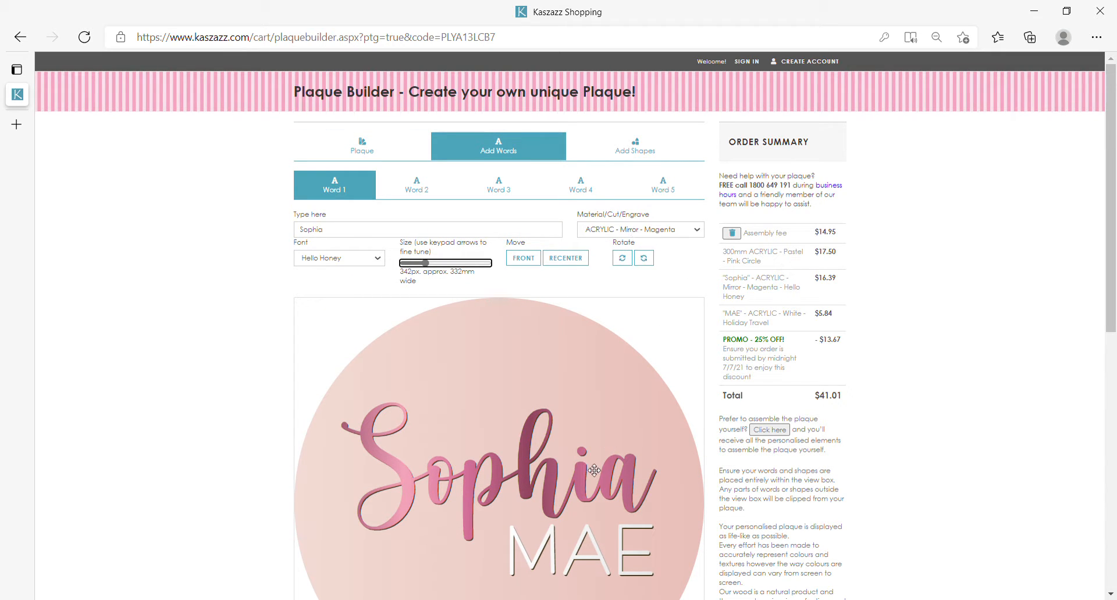
{"action": "scroll", "coordinate": [634, 473], "scroll_direction": "down", "scroll_amount": 1}
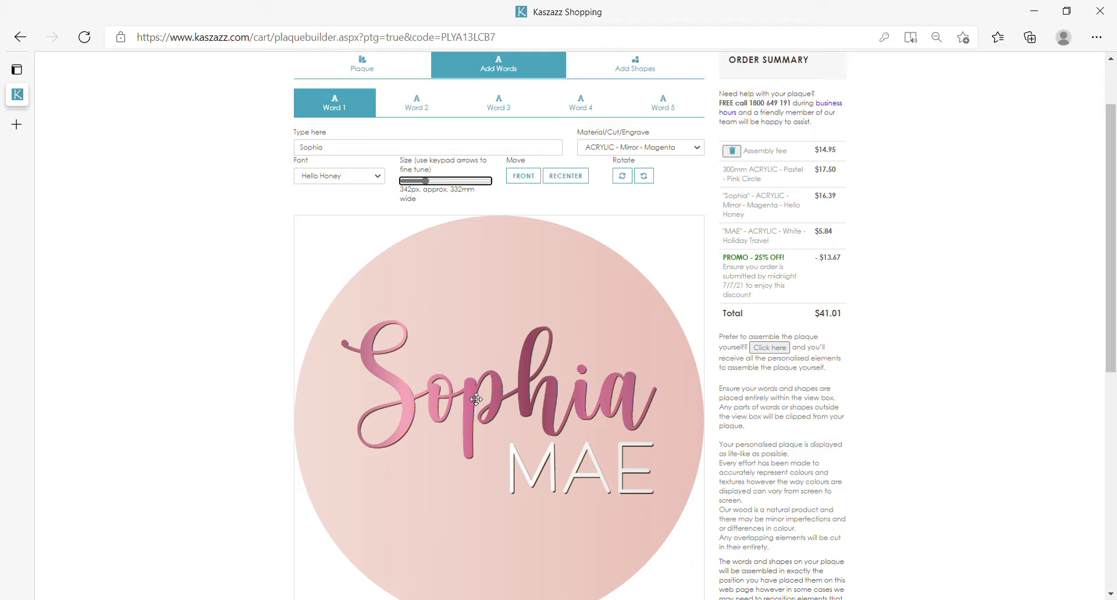
{"action": "left_click_drag", "start_coordinate": [353, 146], "coordinate": [281, 155]}
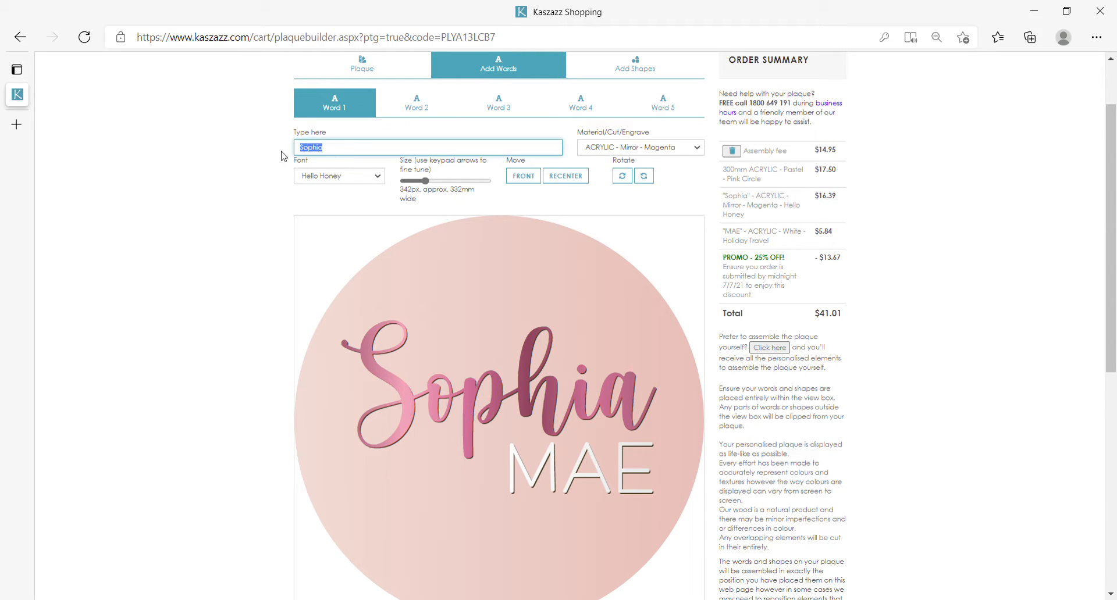
{"action": "type", "text": "Amanda"}
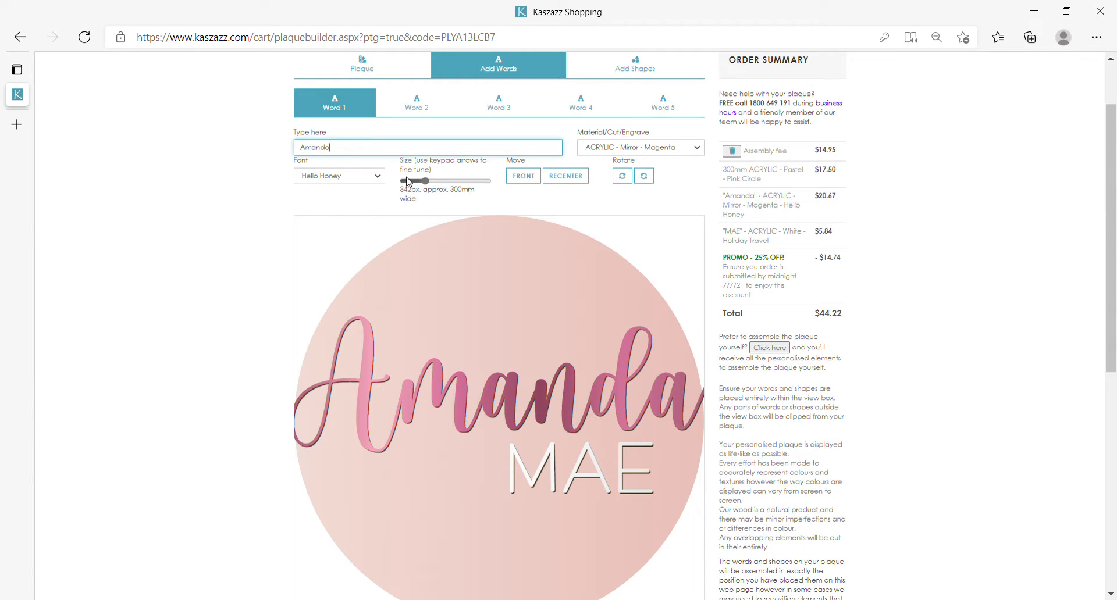
Step: Reduce the script name to 306px, approx. 270mm wide, so it fits inside the circle
{"action": "left_click_drag", "start_coordinate": [426, 181], "coordinate": [423, 182]}
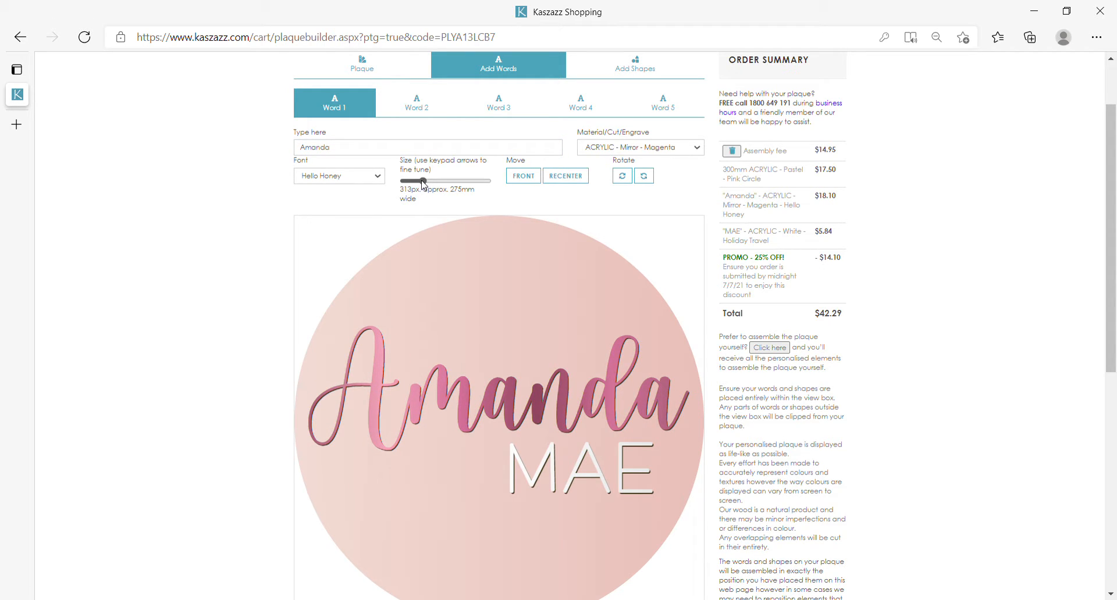
{"action": "mouse_move", "coordinate": [424, 182]}
{"action": "left_mouse_down"}
{"action": "mouse_move", "coordinate": [448, 182]}
{"action": "mouse_move", "coordinate": [425, 183]}
{"action": "left_mouse_up"}
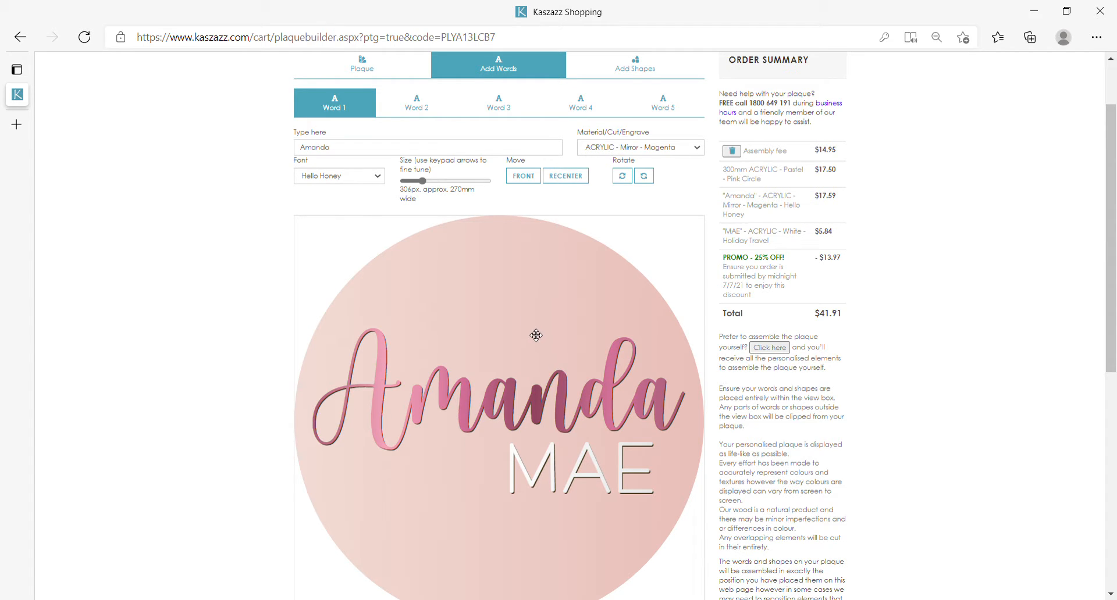
{"action": "key", "text": "ctrl+minus"}
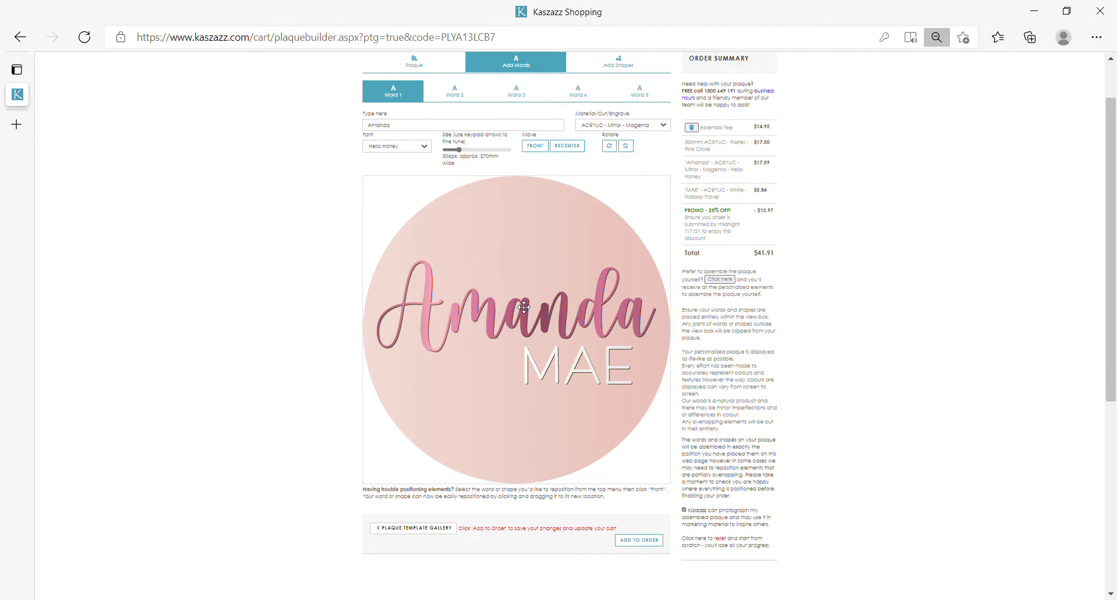
{"action": "key", "text": "ctrl+0"}
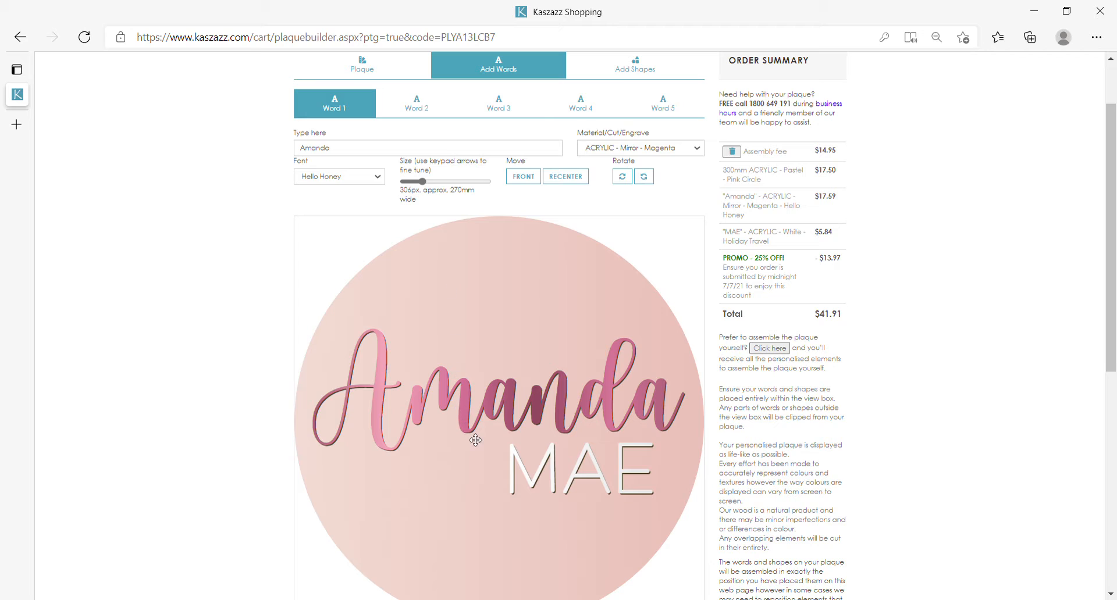
Step: Replace the white second word on the plaque with the recipient's middle name
{"action": "left_click", "coordinate": [593, 478]}
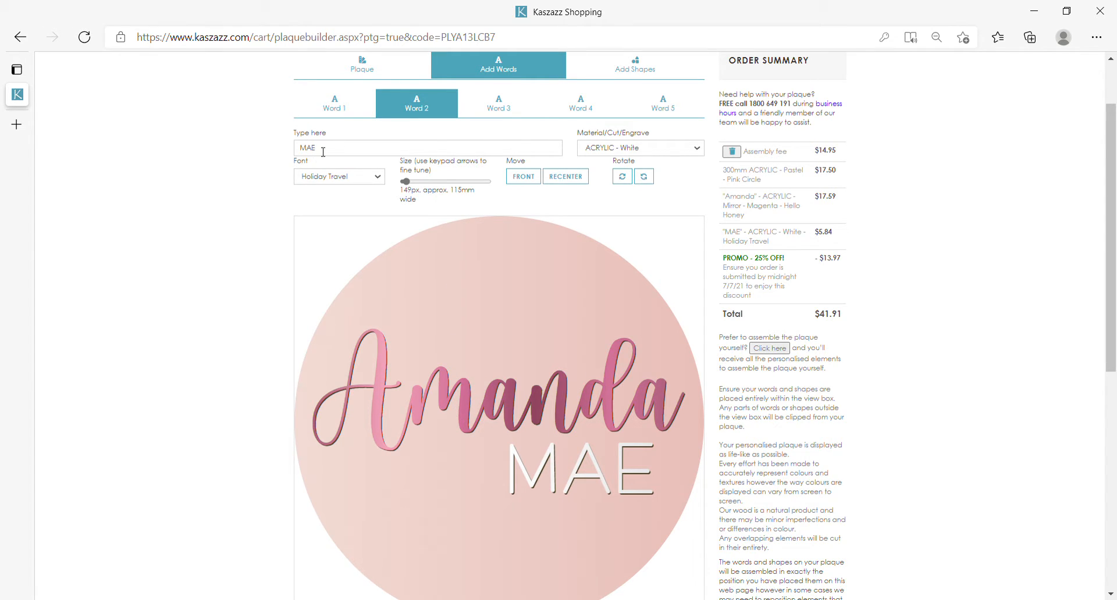
{"action": "double_click", "coordinate": [303, 148]}
{"action": "type", "text": "jane"}
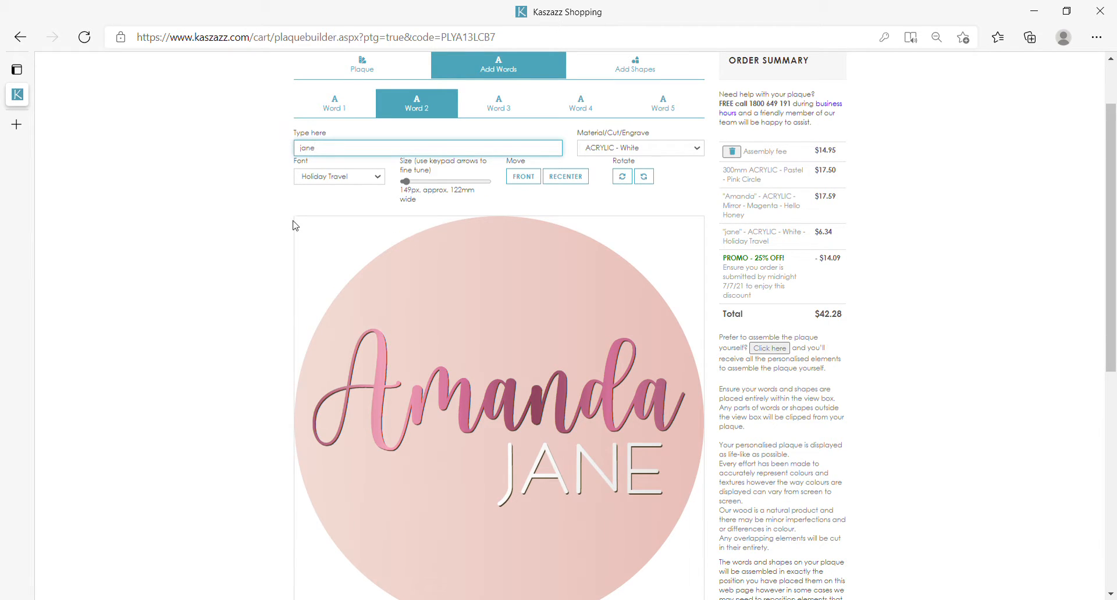
{"action": "left_click", "coordinate": [669, 241]}
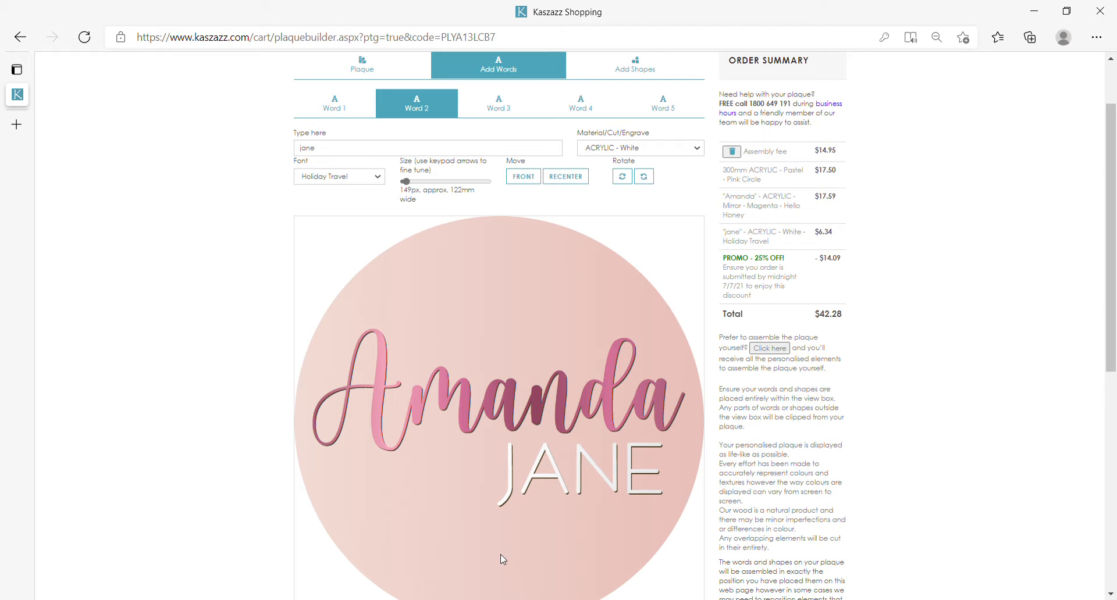
{"action": "scroll", "coordinate": [502, 557], "scroll_direction": "down", "scroll_amount": 1}
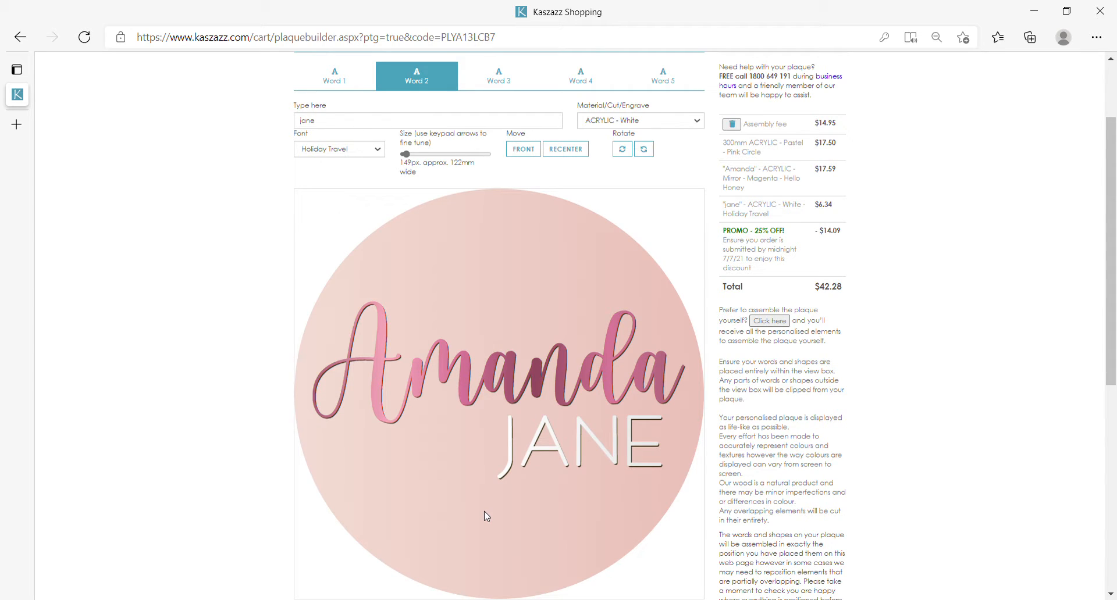
{"action": "scroll", "coordinate": [485, 515], "scroll_direction": "up", "scroll_amount": 1}
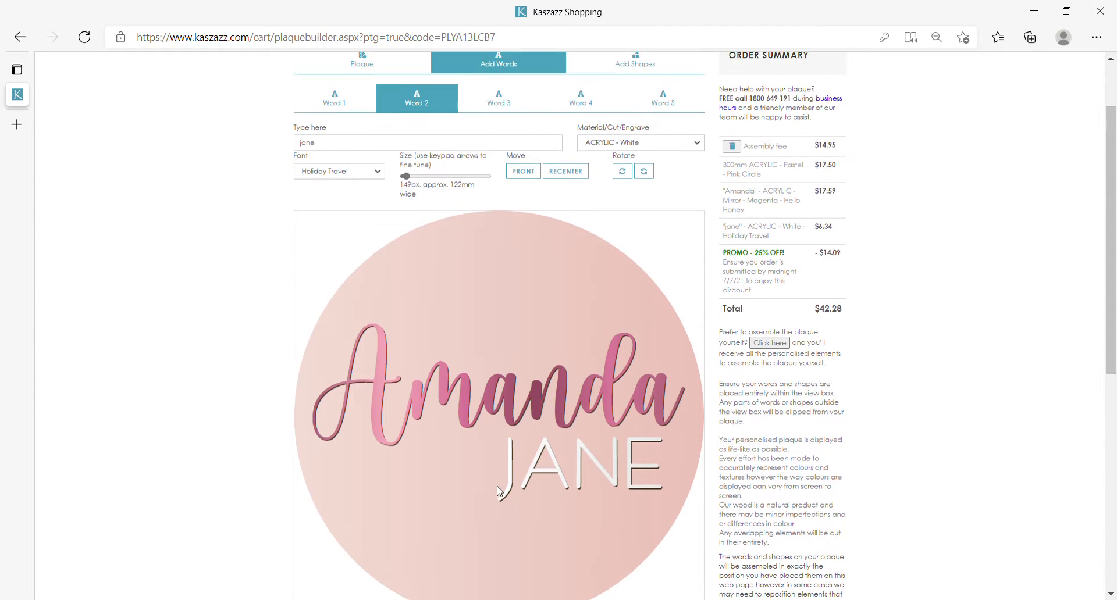
Step: Open the shapes library for shape 1 and browse the newest shapes through the second page
{"action": "left_click", "coordinate": [639, 72]}
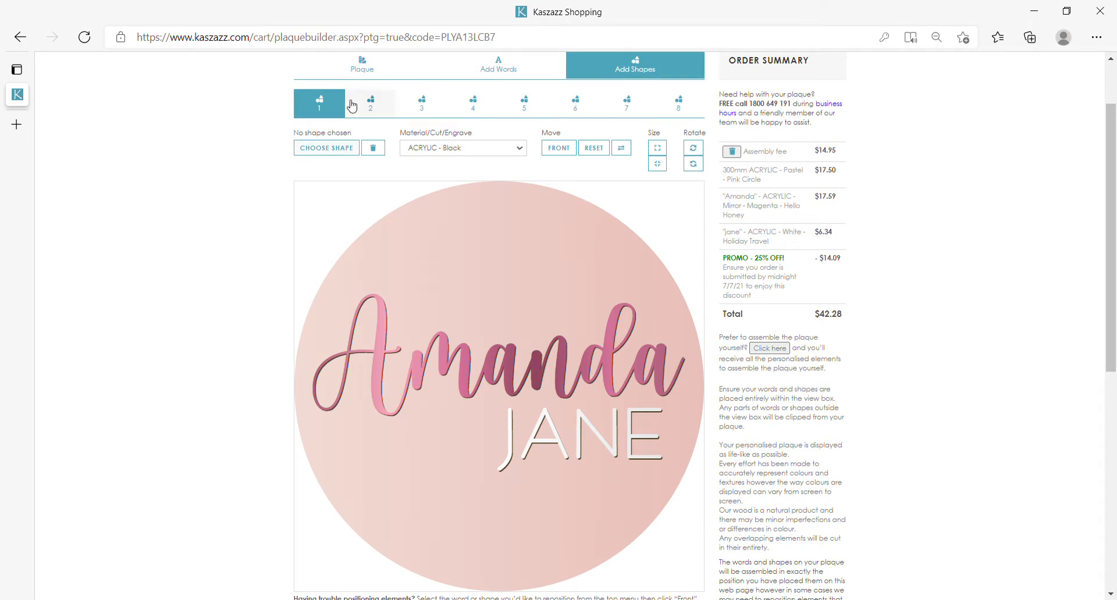
{"action": "left_click", "coordinate": [328, 151]}
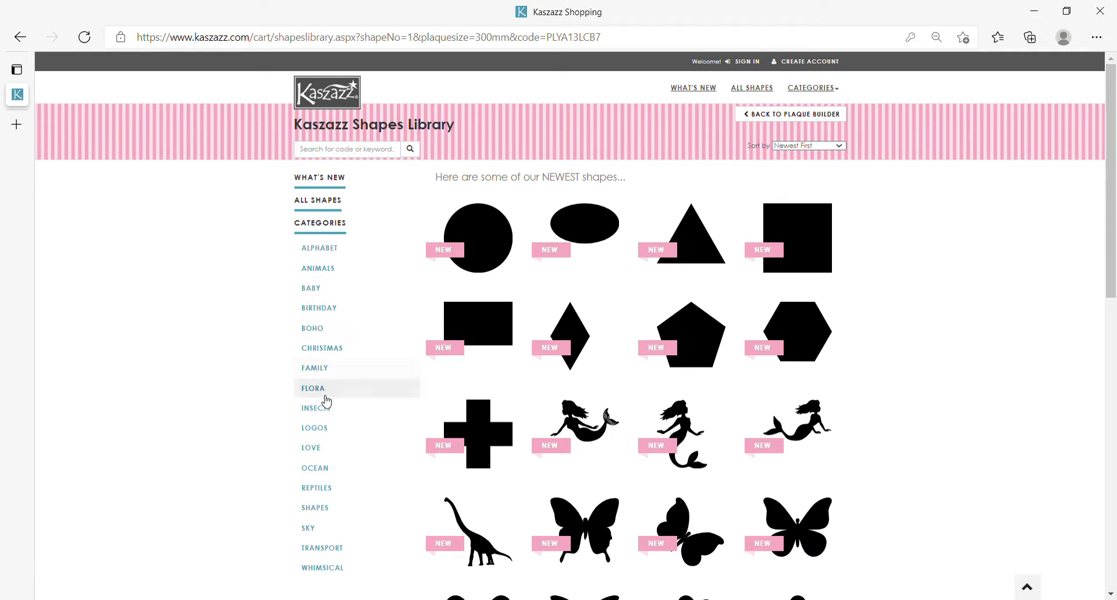
{"action": "scroll", "coordinate": [324, 393], "scroll_direction": "down", "scroll_amount": 1}
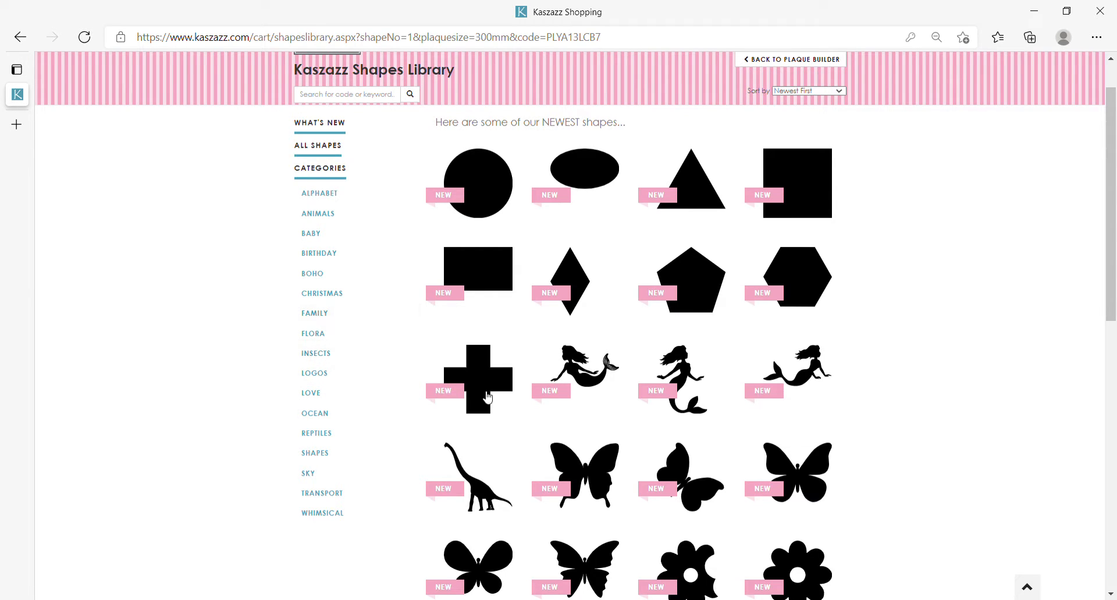
{"action": "scroll", "coordinate": [340, 198], "scroll_direction": "up", "scroll_amount": 1}
{"action": "scroll", "coordinate": [629, 338], "scroll_direction": "down", "scroll_amount": 7}
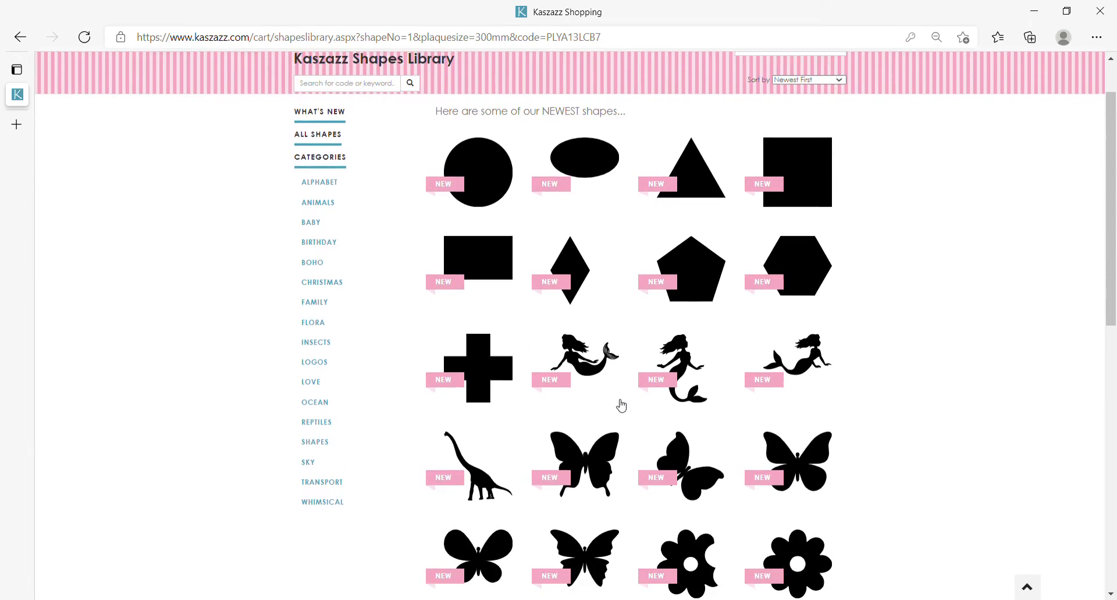
{"action": "scroll", "coordinate": [615, 412], "scroll_direction": "down", "scroll_amount": 4}
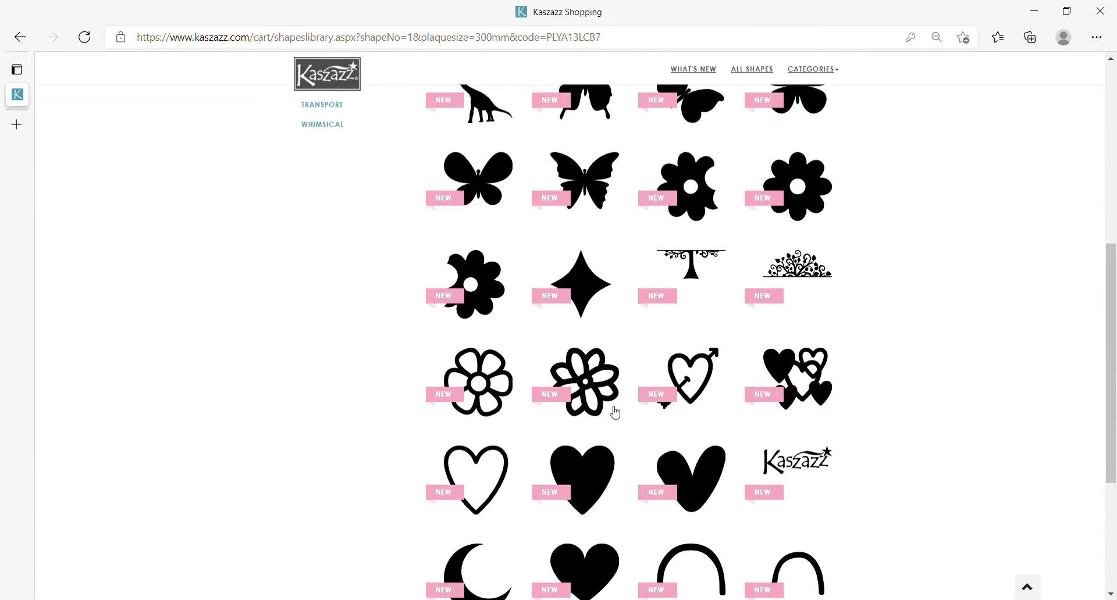
{"action": "left_click", "coordinate": [632, 483]}
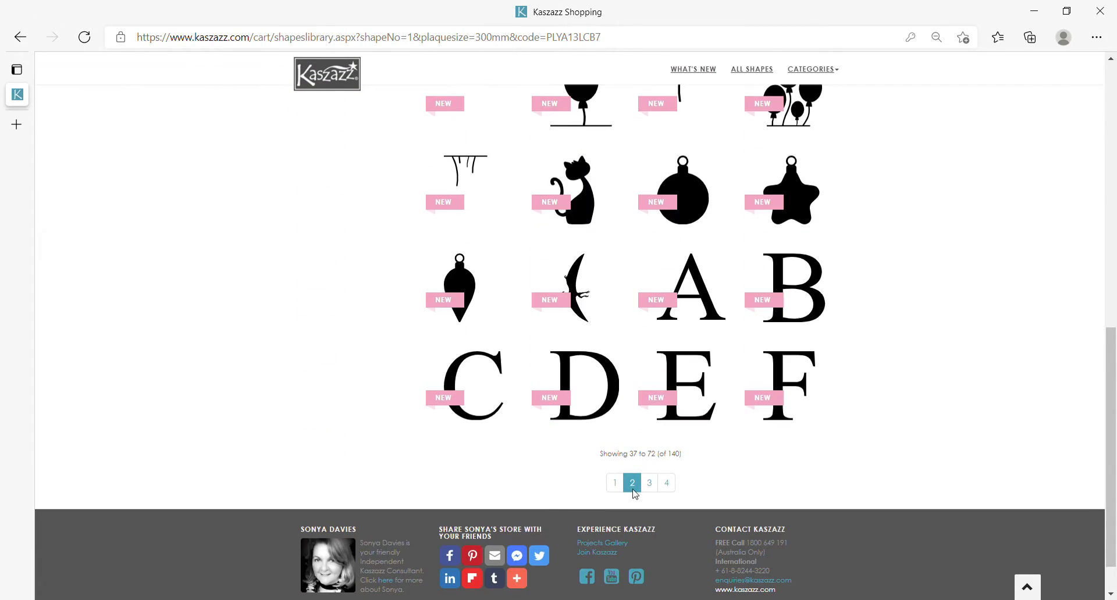
{"action": "scroll", "coordinate": [606, 366], "scroll_direction": "up", "scroll_amount": 11}
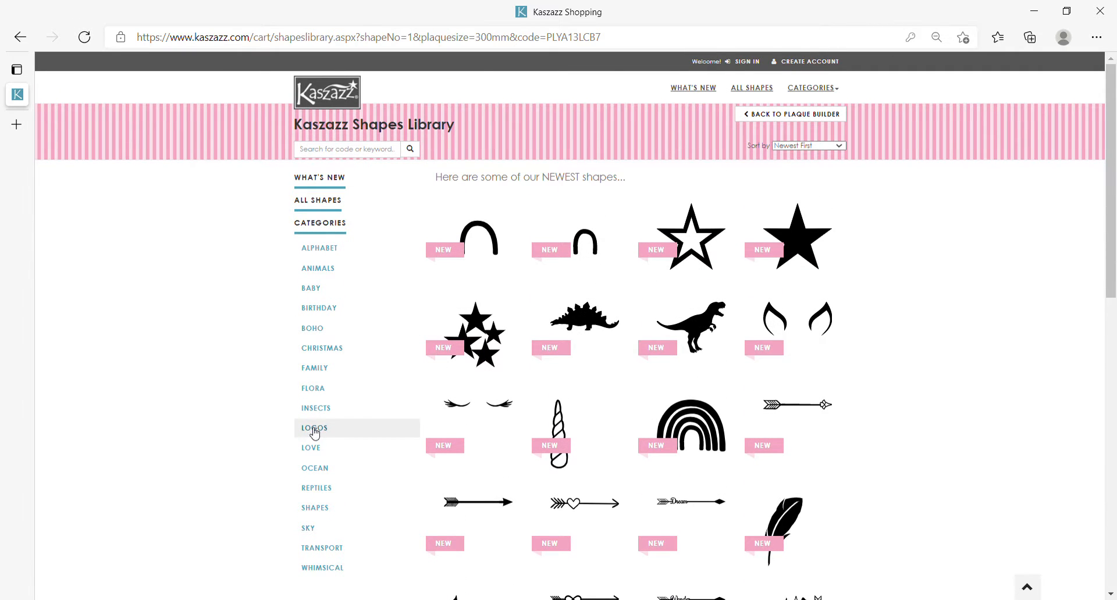
Step: Add the Mermaid 2 shape from the Ocean > Mermaids category to the plaque
{"action": "scroll", "coordinate": [314, 430], "scroll_direction": "down", "scroll_amount": 1}
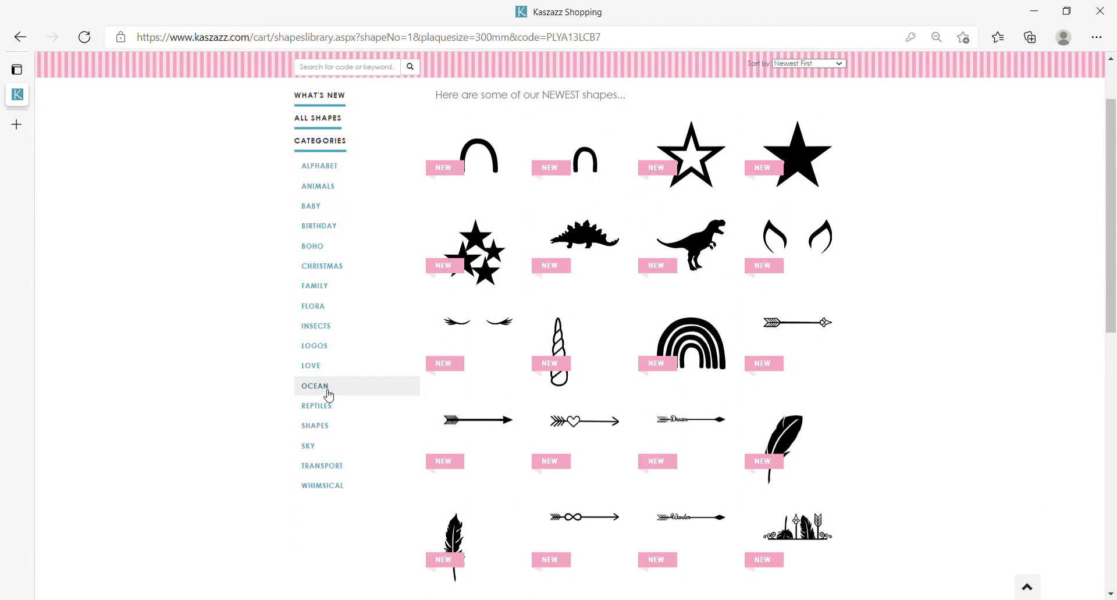
{"action": "left_click", "coordinate": [326, 395]}
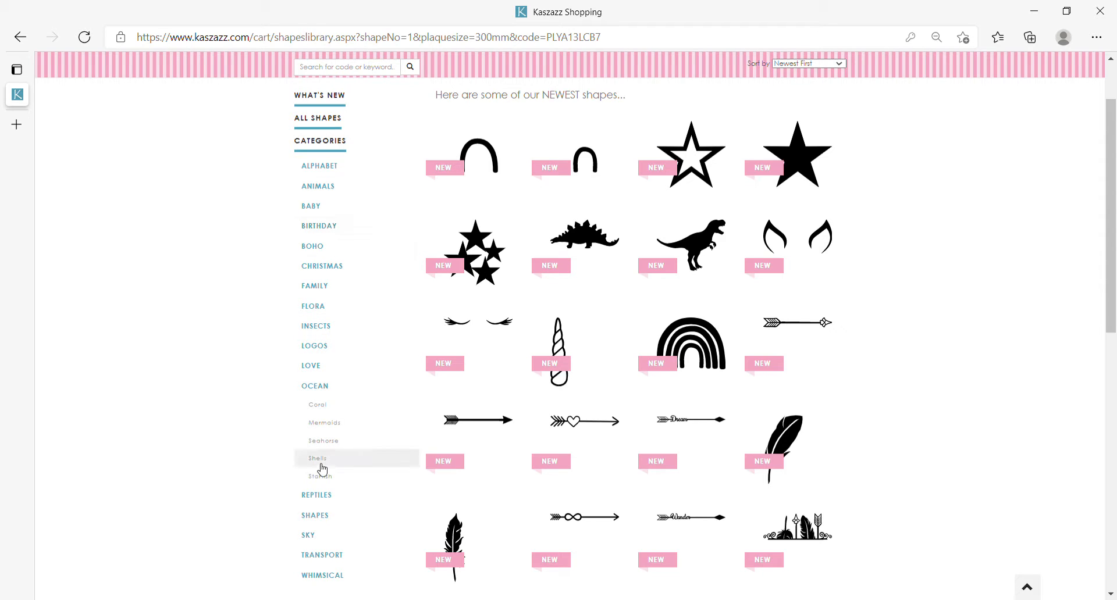
{"action": "scroll", "coordinate": [321, 458], "scroll_direction": "down", "scroll_amount": 1}
{"action": "left_click", "coordinate": [342, 336]}
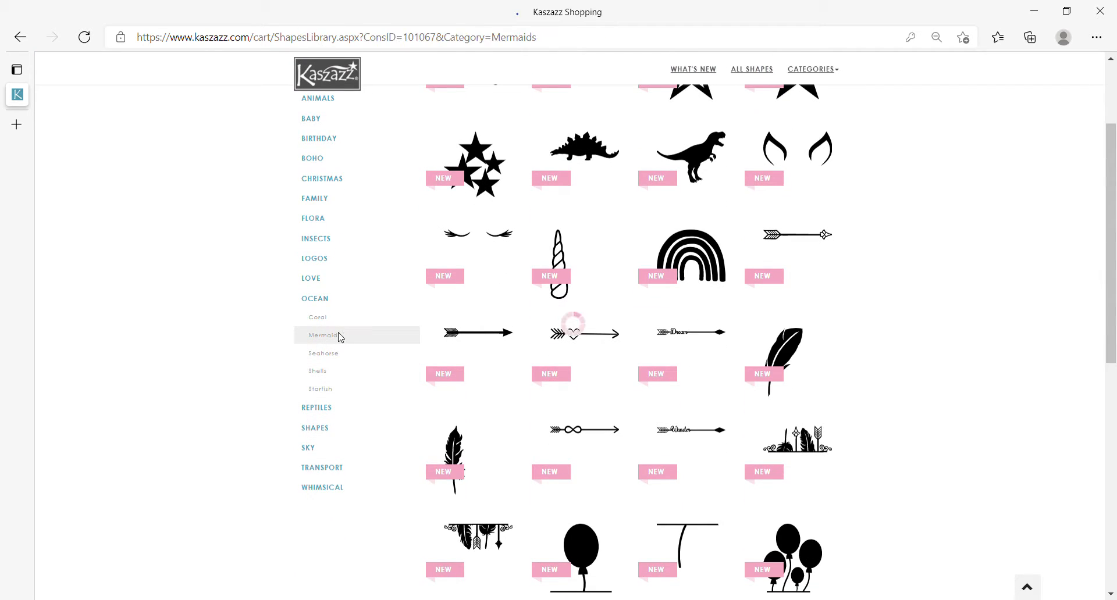
{"action": "scroll", "coordinate": [588, 287], "scroll_direction": "up", "scroll_amount": 2}
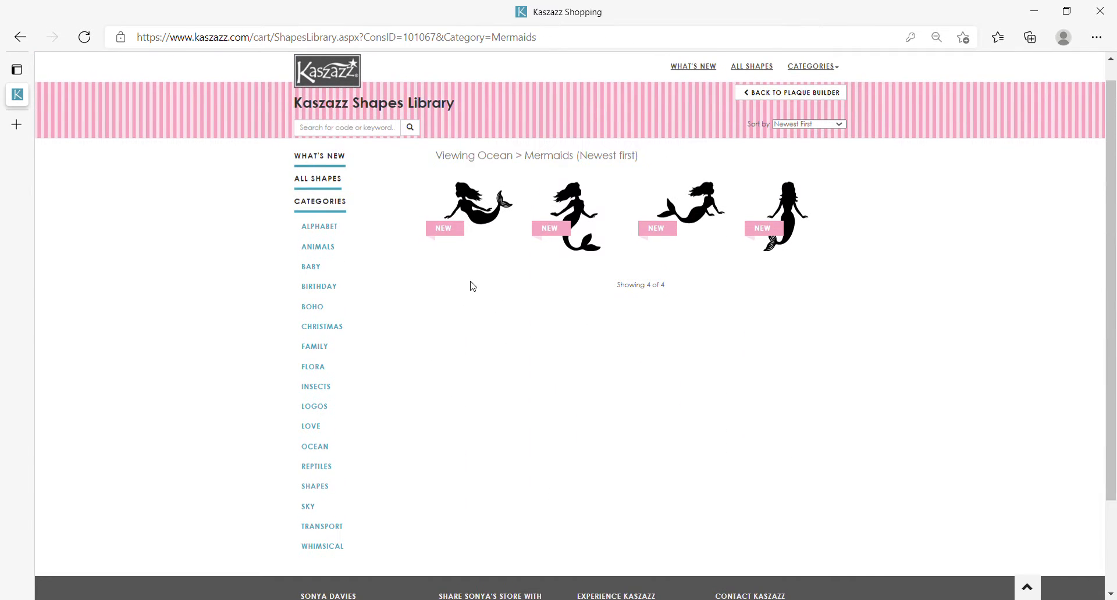
{"action": "left_click", "coordinate": [486, 226]}
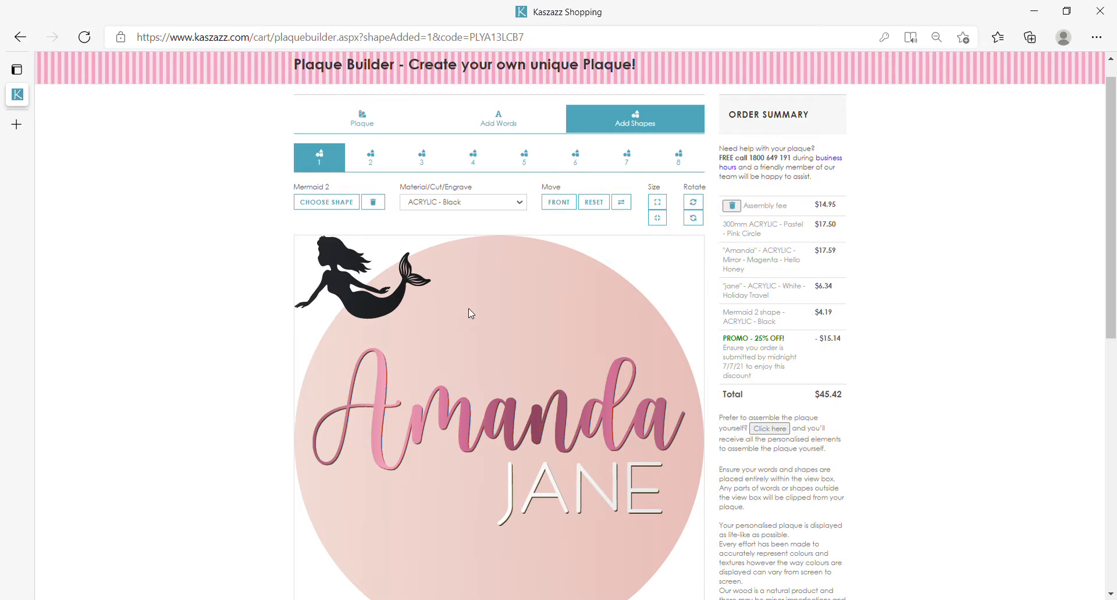
Step: Move the mermaid shape to the lower centre of the plaque, below the white name
{"action": "scroll", "coordinate": [469, 308], "scroll_direction": "down", "scroll_amount": 1}
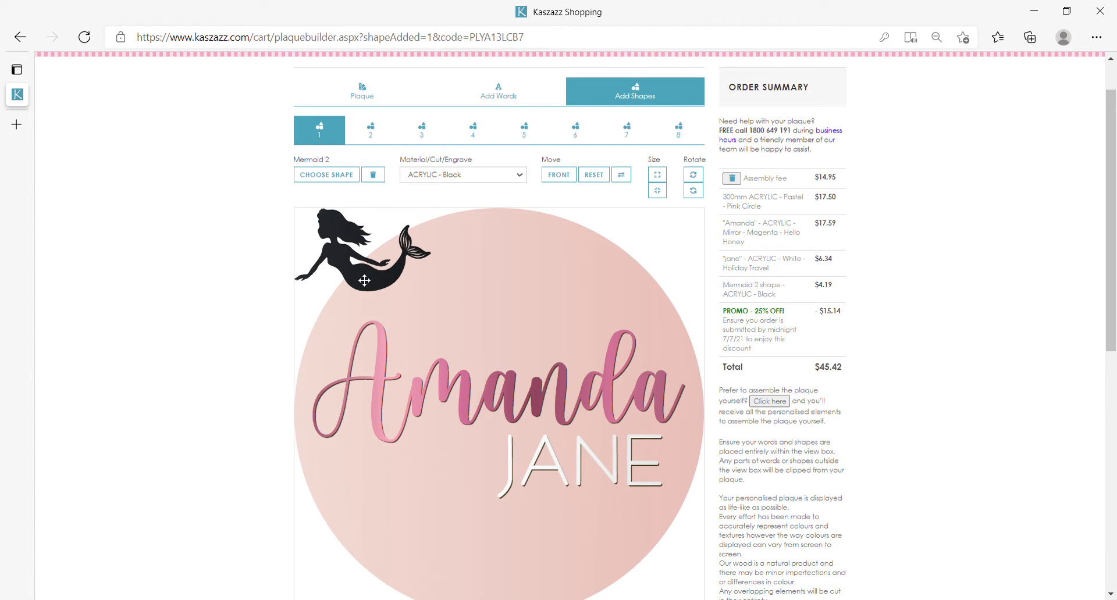
{"action": "left_click_drag", "start_coordinate": [360, 278], "coordinate": [489, 567]}
{"action": "scroll", "coordinate": [509, 375], "scroll_direction": "down", "scroll_amount": 1}
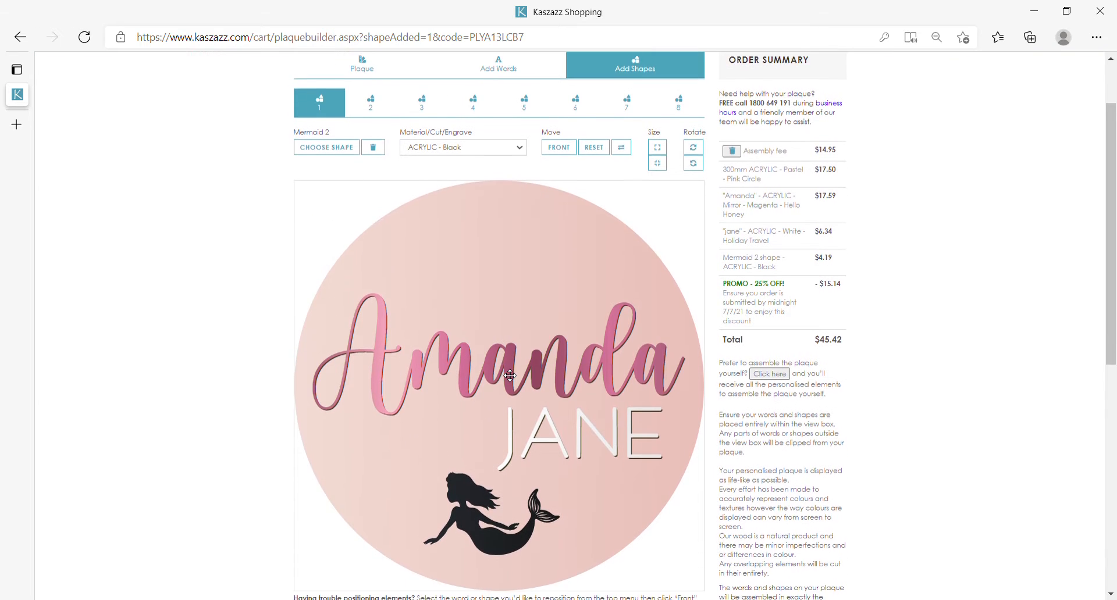
Step: Nudge the mermaid slightly down and to the right, centring it near the plaque's lower edge
{"action": "scroll", "coordinate": [510, 376], "scroll_direction": "down", "scroll_amount": 1}
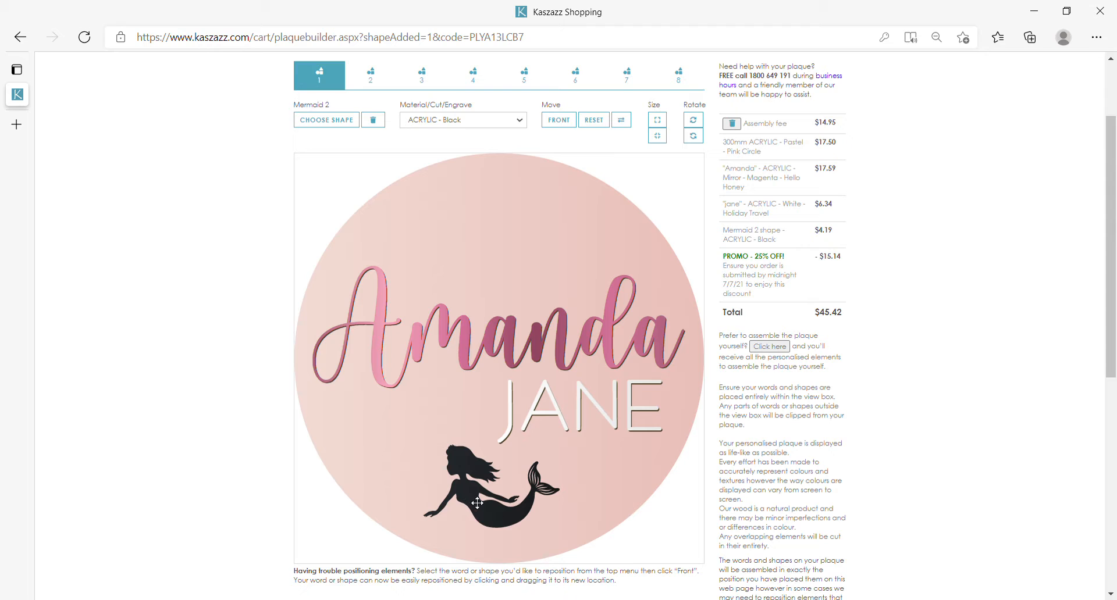
{"action": "mouse_move", "coordinate": [477, 502]}
{"action": "left_mouse_down"}
{"action": "mouse_move", "coordinate": [352, 500]}
{"action": "mouse_move", "coordinate": [619, 519]}
{"action": "mouse_move", "coordinate": [454, 515]}
{"action": "mouse_move", "coordinate": [490, 512]}
{"action": "left_mouse_up"}
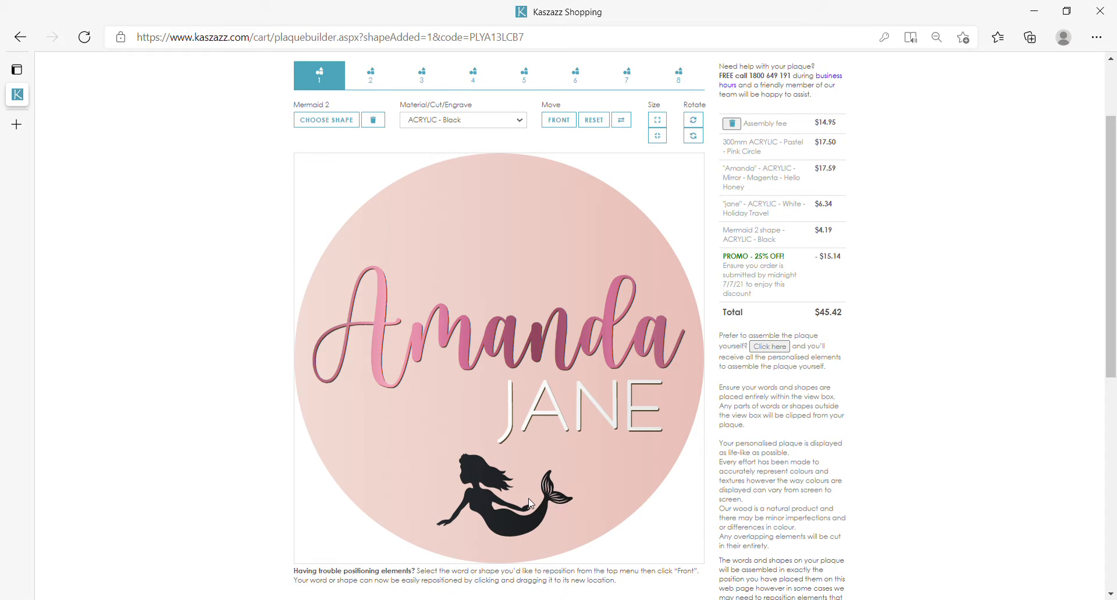
{"action": "left_click_drag", "start_coordinate": [492, 527], "coordinate": [492, 522]}
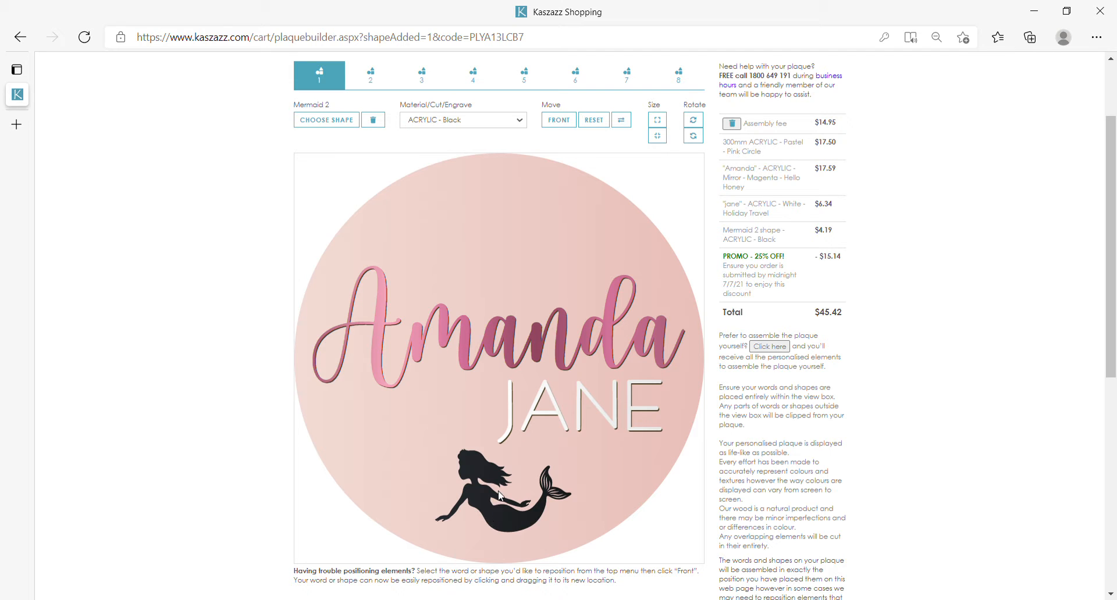
Step: Try a noticeably larger size for the mermaid and reduce it back to about its starting size
{"action": "scroll", "coordinate": [560, 382], "scroll_direction": "down", "scroll_amount": 1}
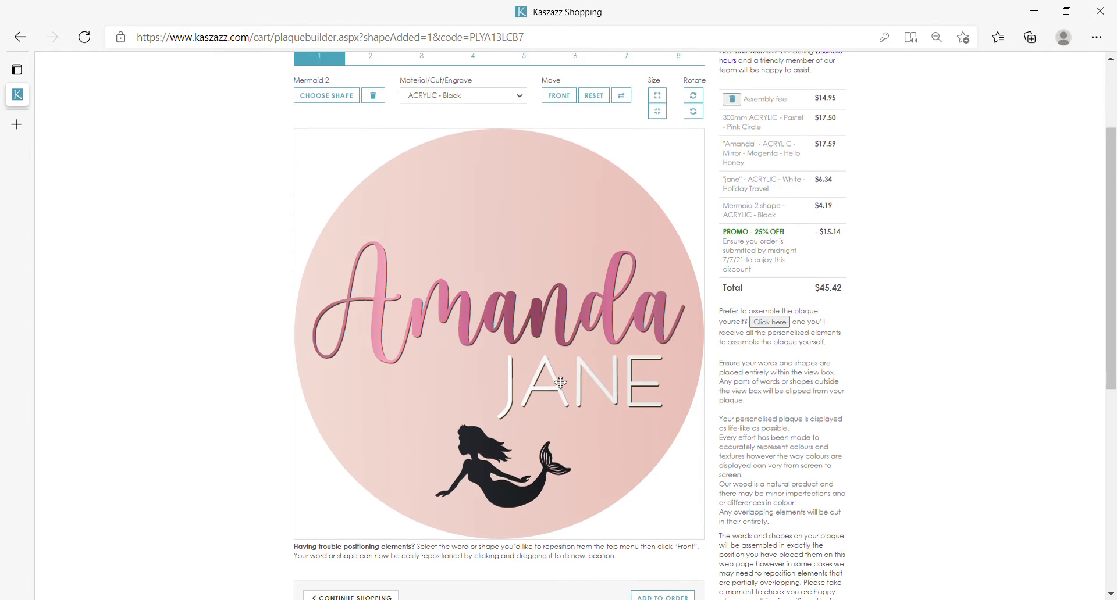
{"action": "left_click", "coordinate": [658, 92]}
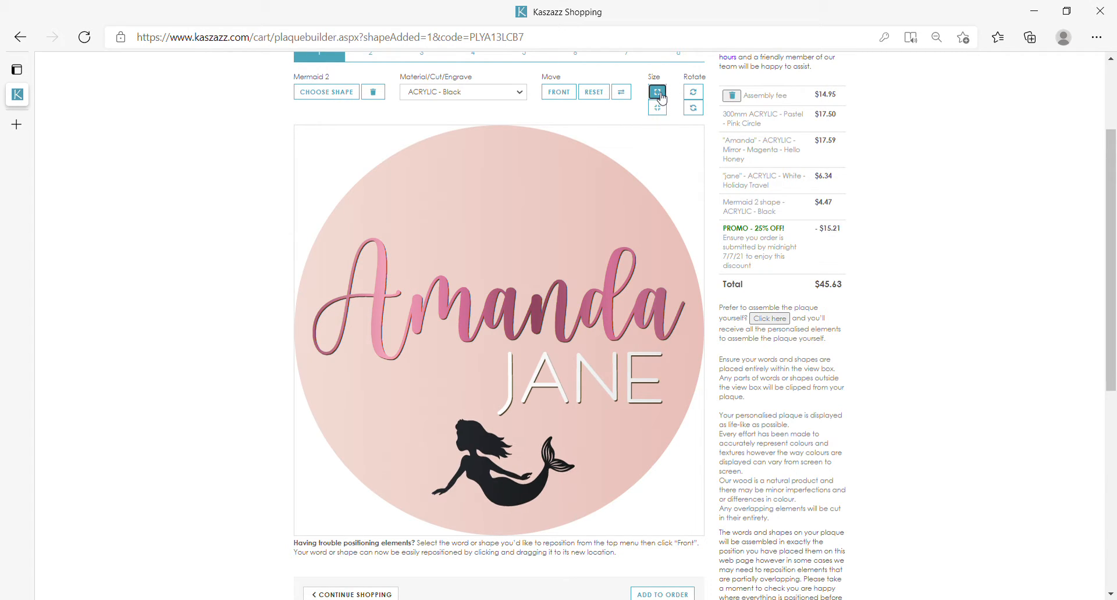
{"action": "left_click", "coordinate": [658, 92]}
{"action": "left_click", "coordinate": [657, 92]}
{"action": "left_click", "coordinate": [657, 92]}
{"action": "left_click", "coordinate": [657, 92]}
{"action": "left_click", "coordinate": [659, 96]}
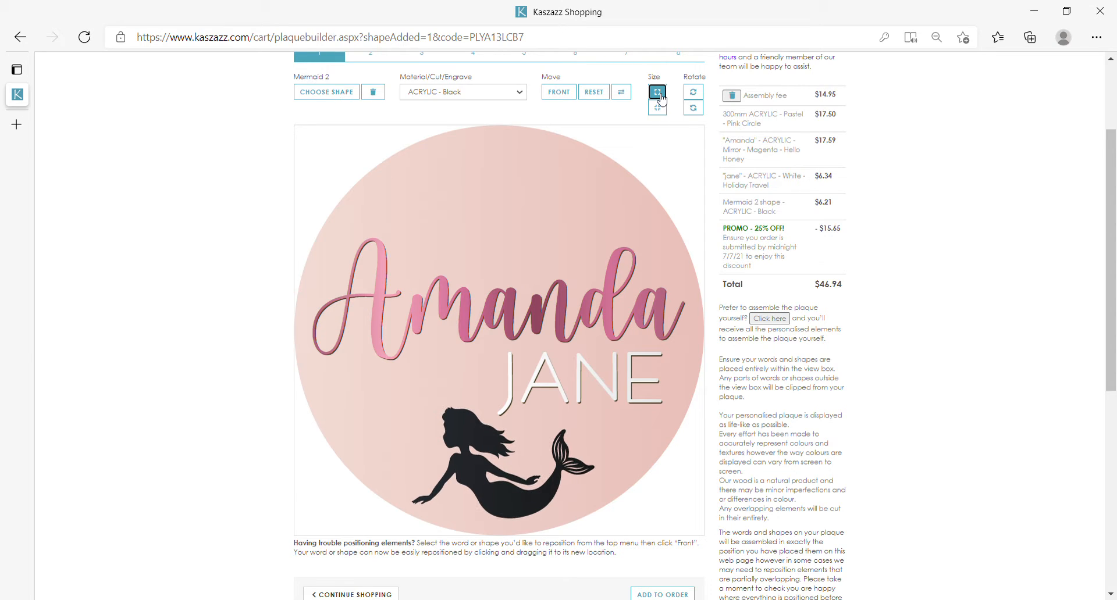
{"action": "left_click", "coordinate": [660, 96]}
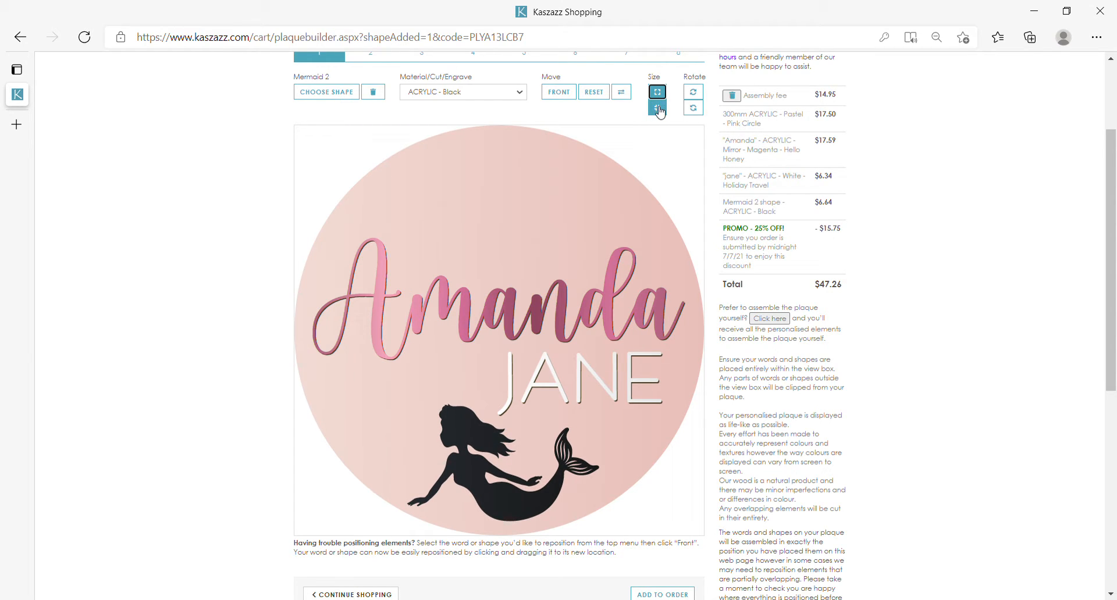
{"action": "left_click", "coordinate": [658, 109]}
{"action": "left_click", "coordinate": [658, 109]}
{"action": "left_click", "coordinate": [658, 109]}
{"action": "left_click", "coordinate": [658, 109]}
{"action": "left_click", "coordinate": [658, 108]}
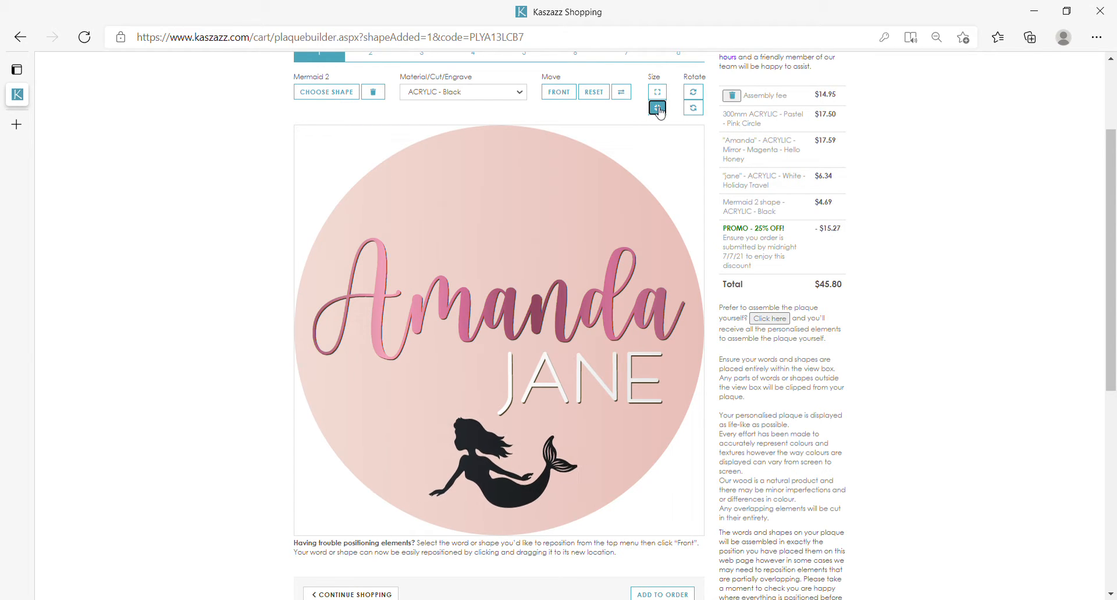
{"action": "left_click", "coordinate": [658, 109]}
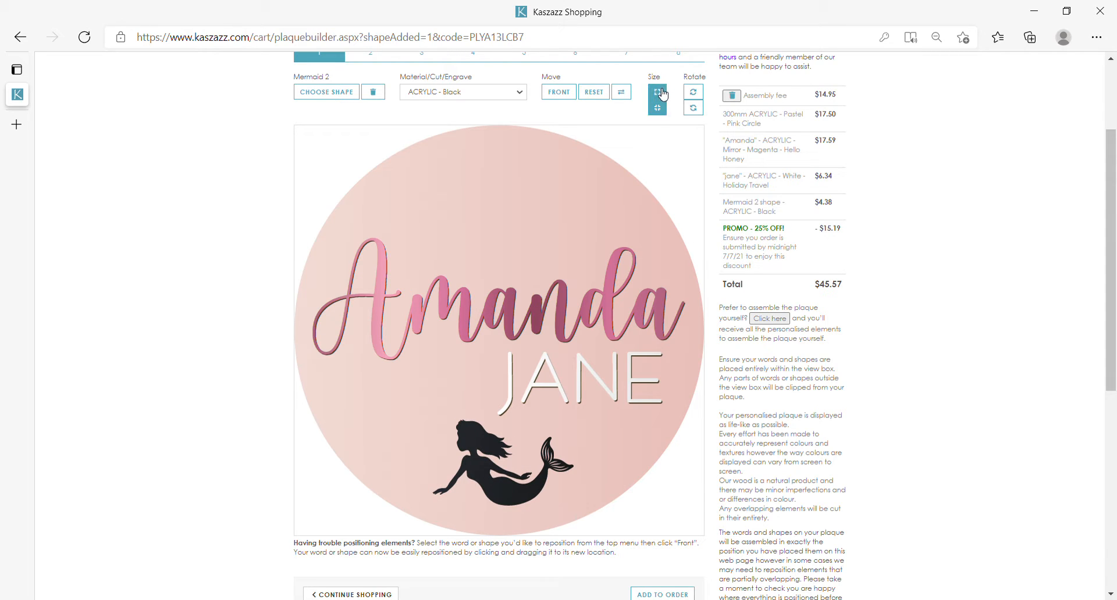
Step: Enlarge the mermaid slightly and change its material to ACRYLIC - Mirror - Magenta
{"action": "left_click", "coordinate": [658, 92]}
{"action": "left_click", "coordinate": [658, 92]}
{"action": "left_click", "coordinate": [658, 92]}
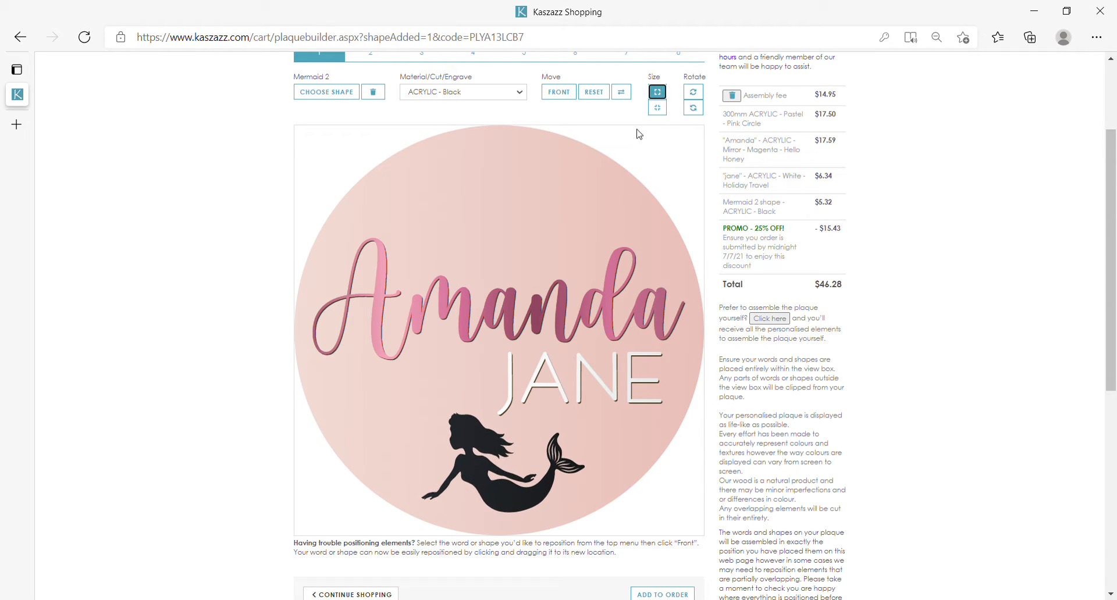
{"action": "left_click", "coordinate": [658, 109]}
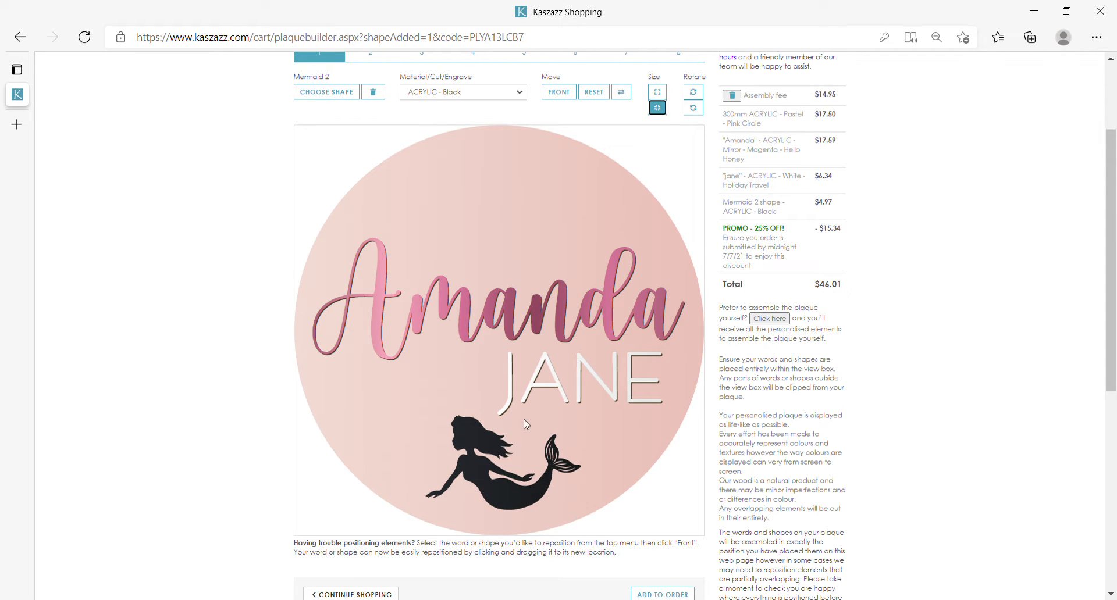
{"action": "left_click", "coordinate": [663, 109]}
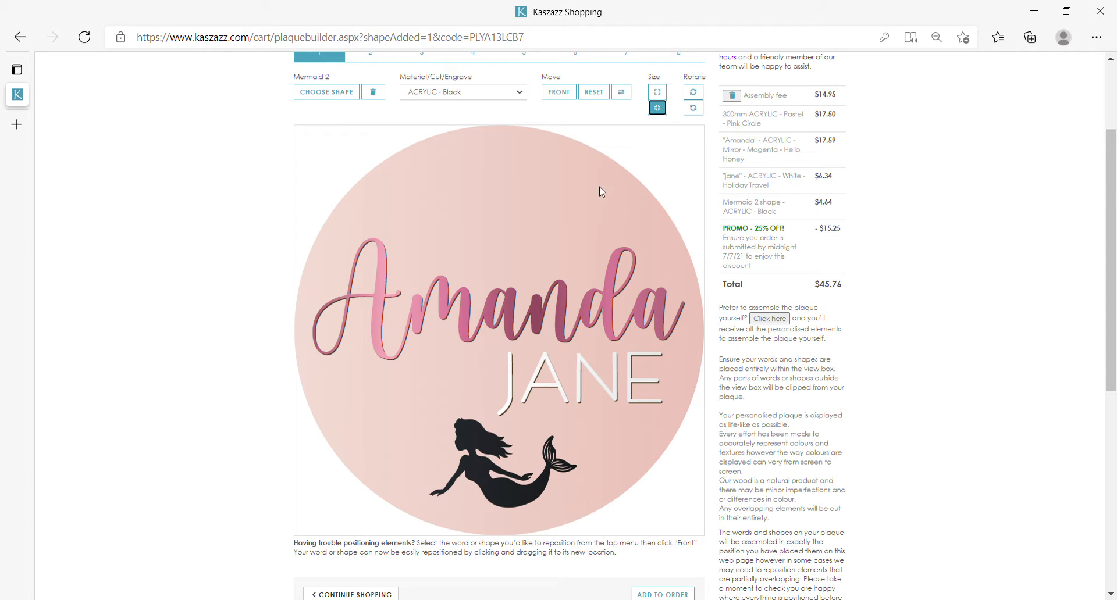
{"action": "left_click", "coordinate": [657, 91]}
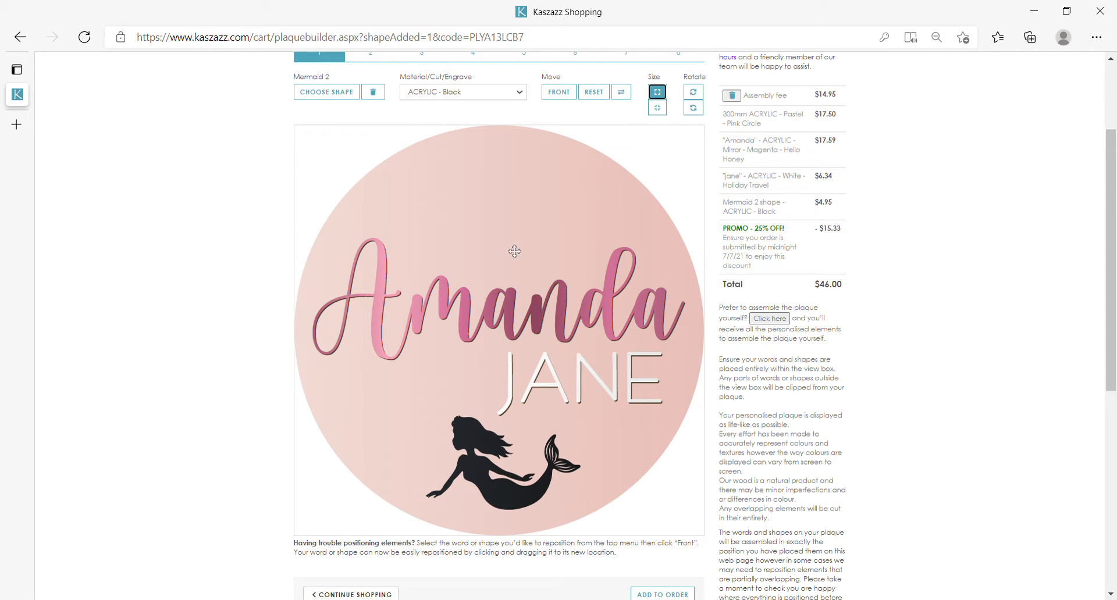
{"action": "left_click", "coordinate": [515, 96]}
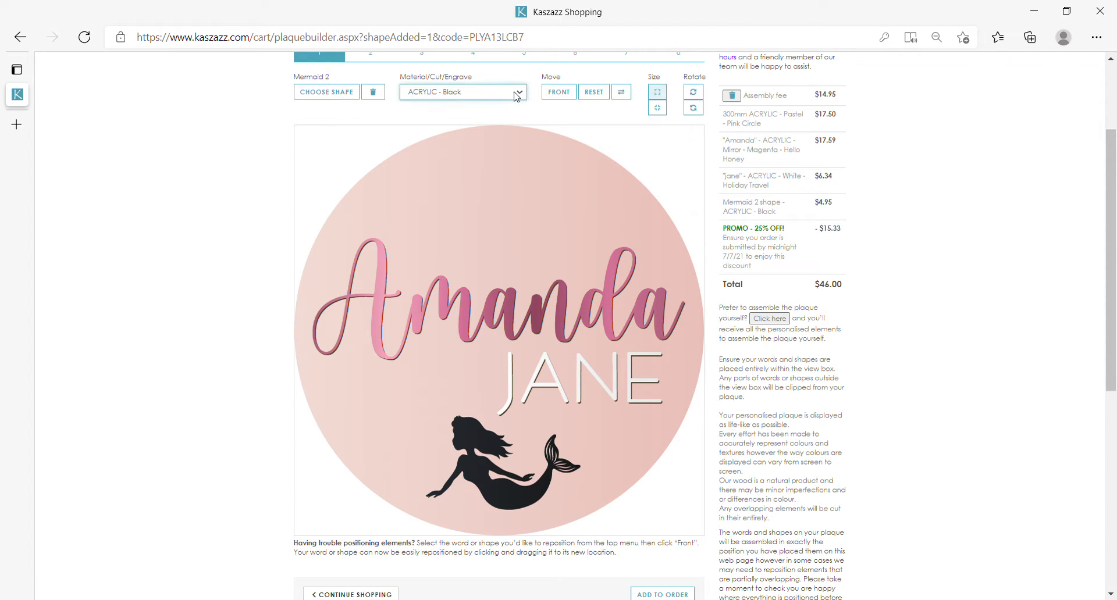
{"action": "left_click", "coordinate": [480, 236]}
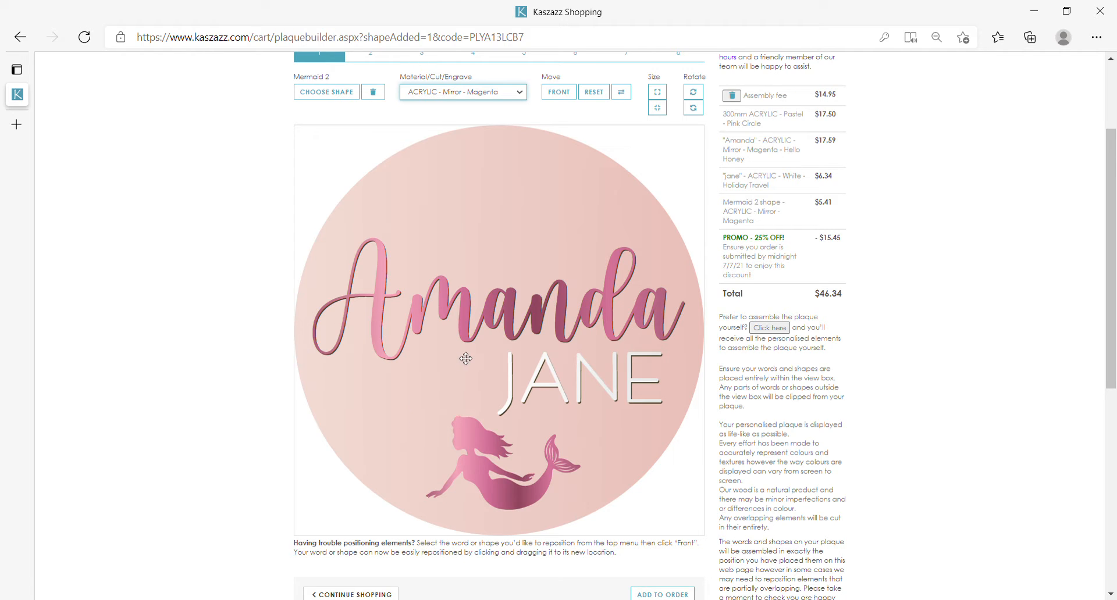
Step: Add the Heart 2 shape from the Love > Hearts category to the plaque as shape 2
{"action": "scroll", "coordinate": [466, 358], "scroll_direction": "up", "scroll_amount": 1}
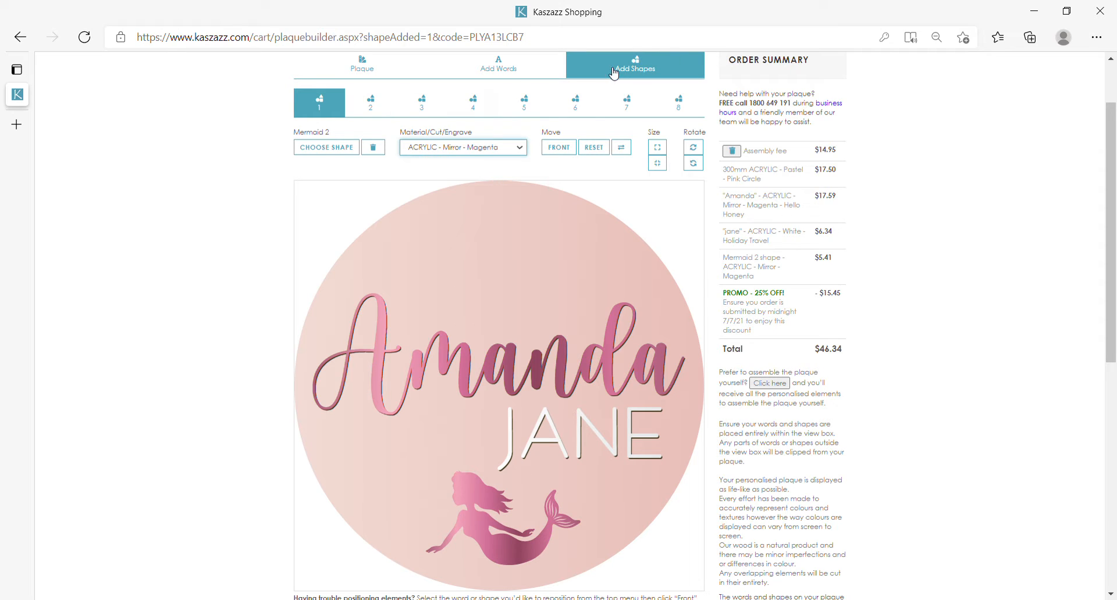
{"action": "left_click", "coordinate": [369, 109]}
{"action": "left_click", "coordinate": [325, 147]}
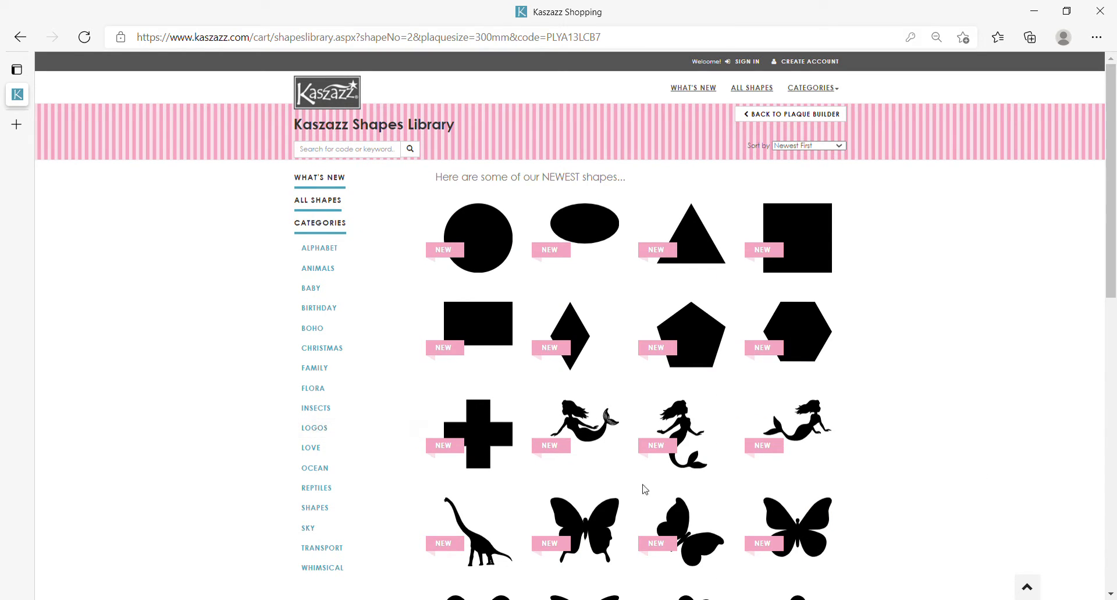
{"action": "scroll", "coordinate": [321, 419], "scroll_direction": "down", "scroll_amount": 1}
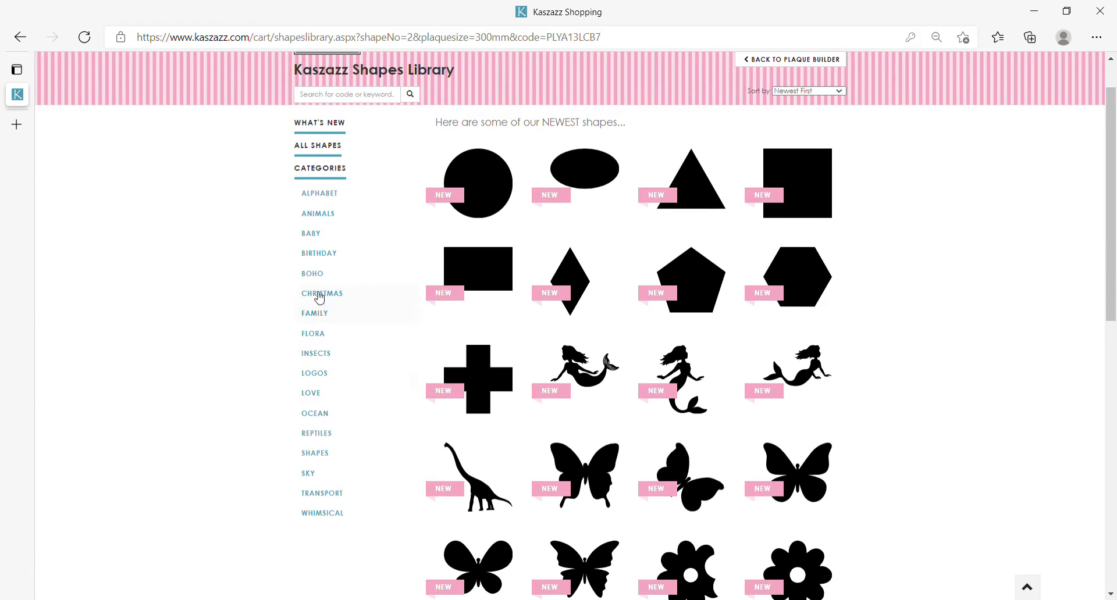
{"action": "left_click", "coordinate": [314, 396]}
{"action": "left_click", "coordinate": [322, 430]}
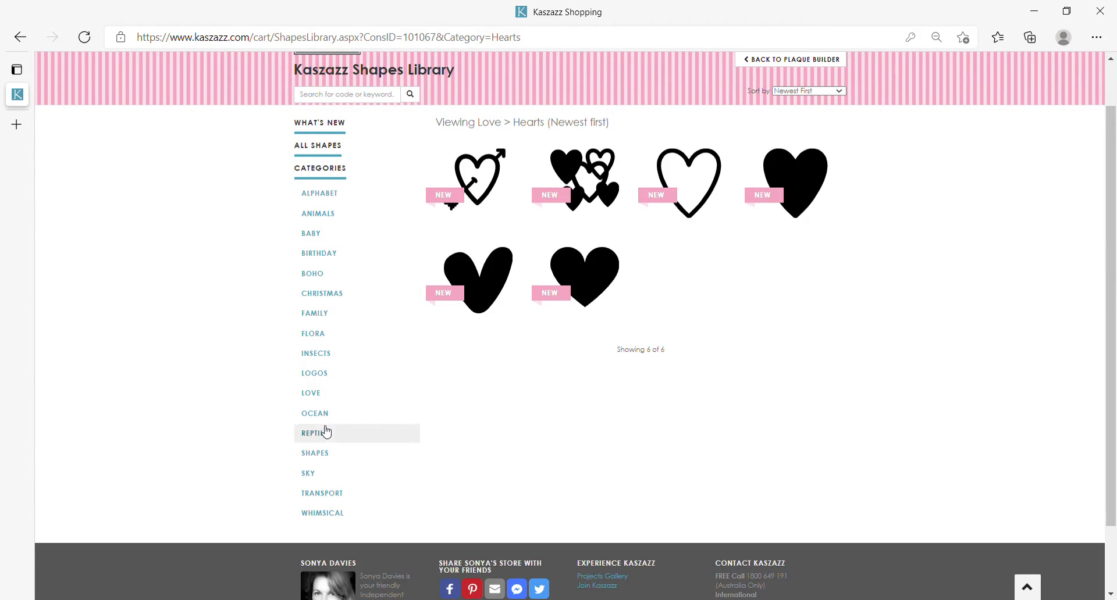
{"action": "left_click", "coordinate": [809, 177]}
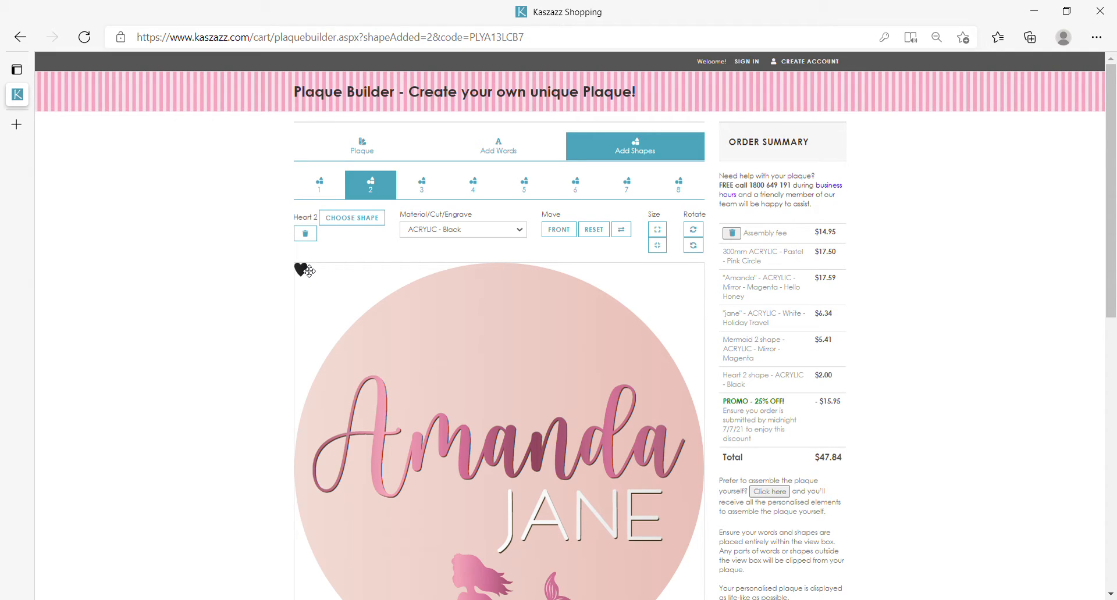
Step: Place the heart on the lower part of the plaque, to the left of the mermaid's head
{"action": "left_click_drag", "start_coordinate": [306, 272], "coordinate": [426, 352]}
{"action": "scroll", "coordinate": [423, 330], "scroll_direction": "down", "scroll_amount": 2}
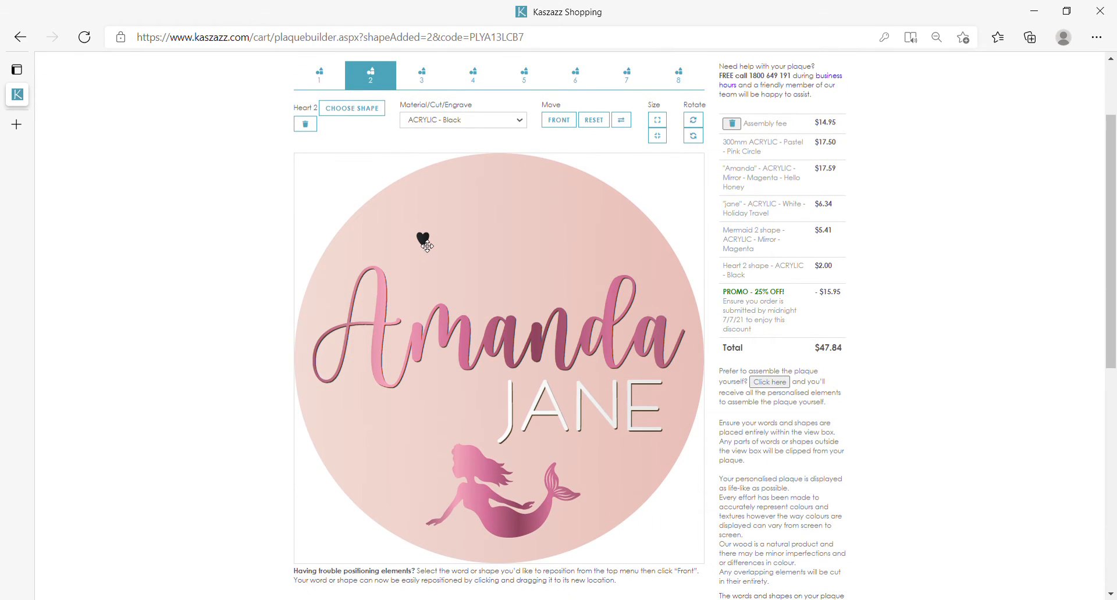
{"action": "left_click_drag", "start_coordinate": [423, 240], "coordinate": [410, 474]}
Step: Add another Heart 2 shape from the Love > Hearts category to the plaque as shape 3
{"action": "scroll", "coordinate": [512, 267], "scroll_direction": "up", "scroll_amount": 1}
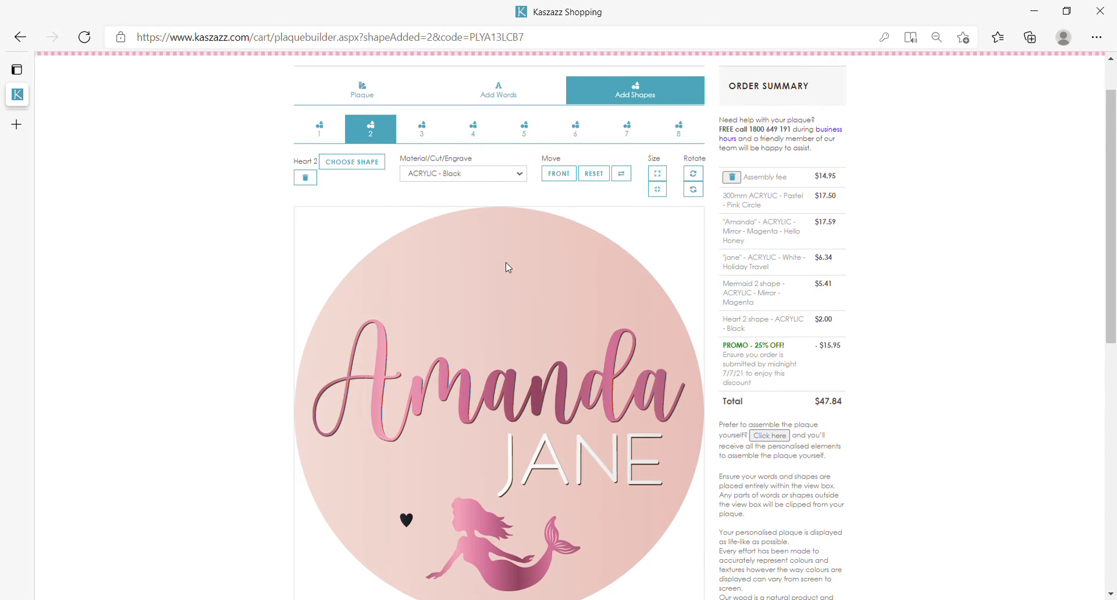
{"action": "left_click", "coordinate": [425, 129]}
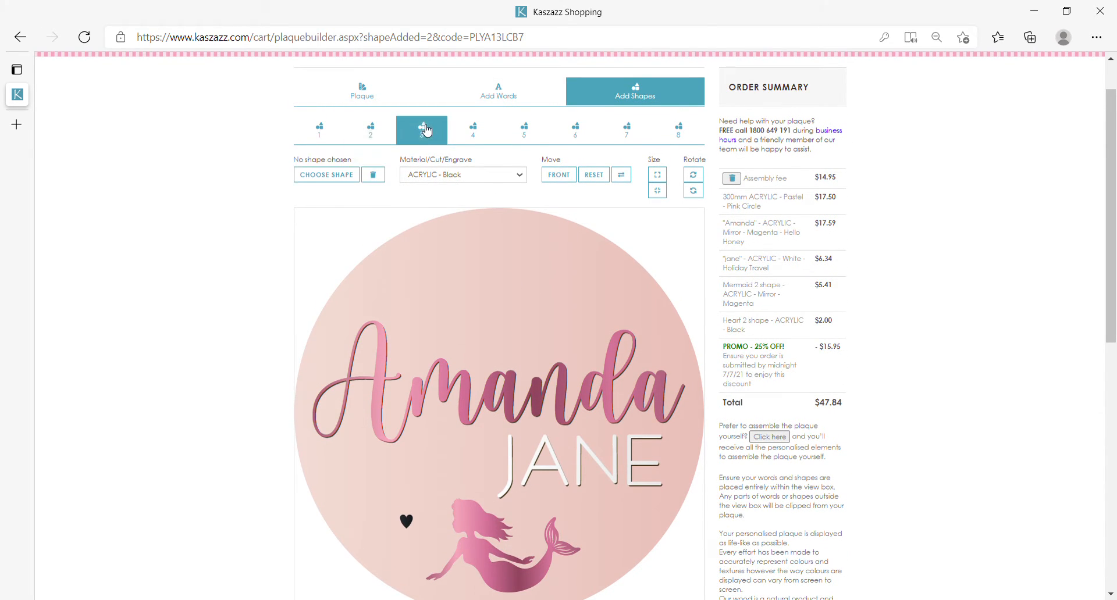
{"action": "left_click", "coordinate": [327, 176]}
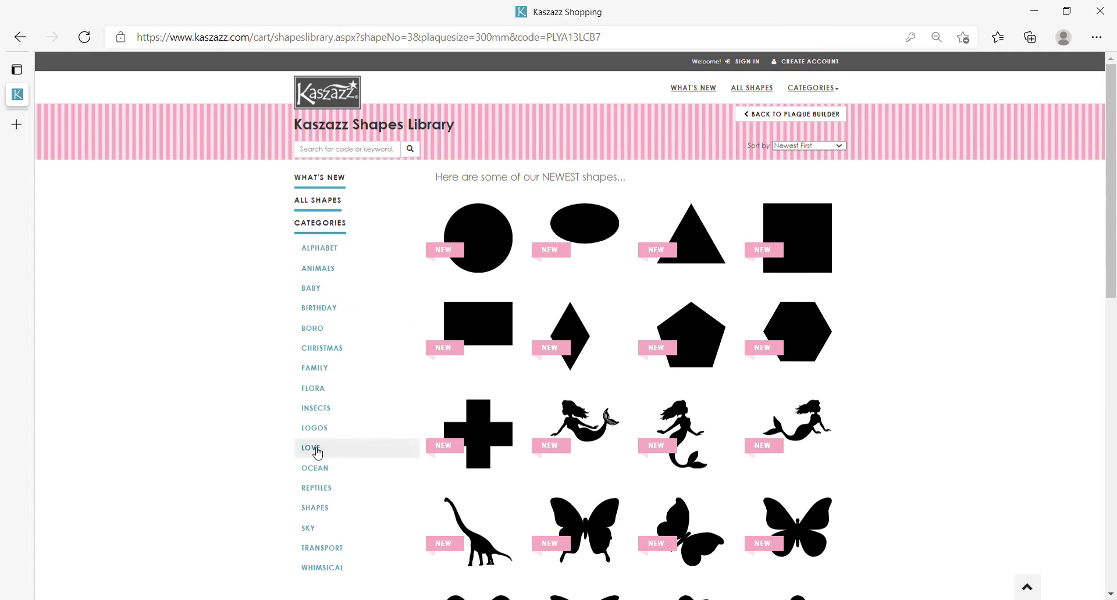
{"action": "left_click", "coordinate": [314, 449]}
{"action": "left_click", "coordinate": [319, 488]}
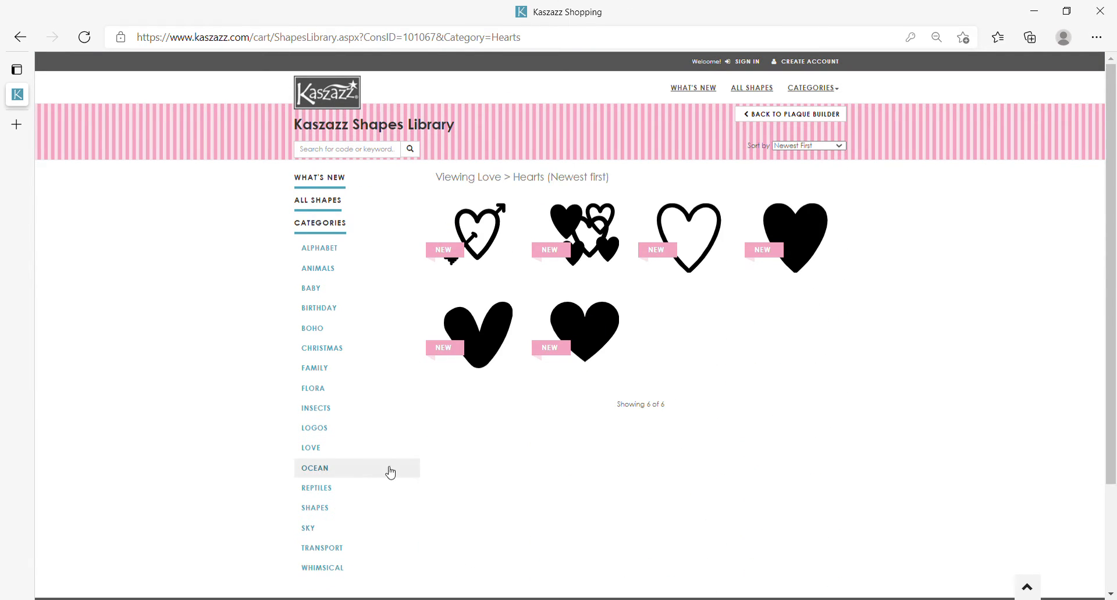
{"action": "left_click", "coordinate": [790, 222]}
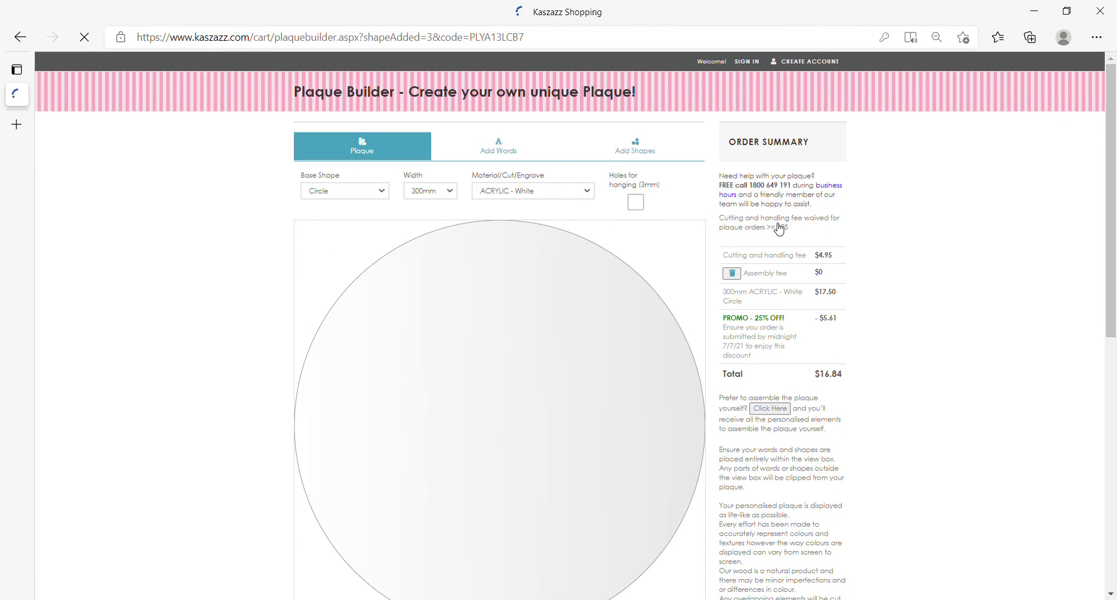
Step: Place the second heart directly above the first one and enlarge both hearts by one size increment
{"action": "scroll", "coordinate": [449, 339], "scroll_direction": "down", "scroll_amount": 1}
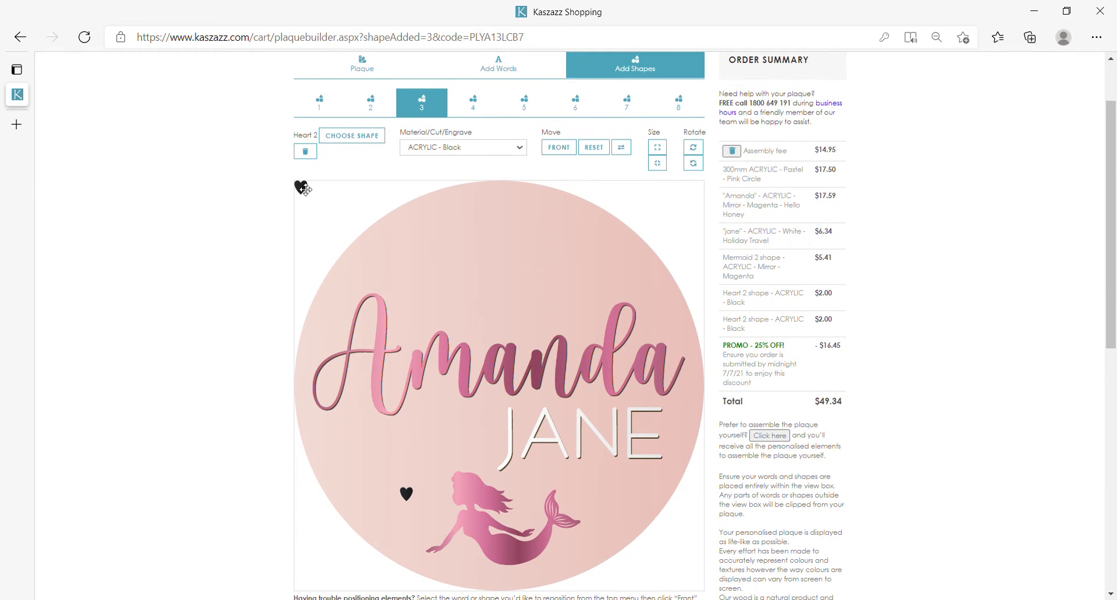
{"action": "left_click_drag", "start_coordinate": [308, 194], "coordinate": [414, 481]}
{"action": "scroll", "coordinate": [548, 349], "scroll_direction": "down", "scroll_amount": 1}
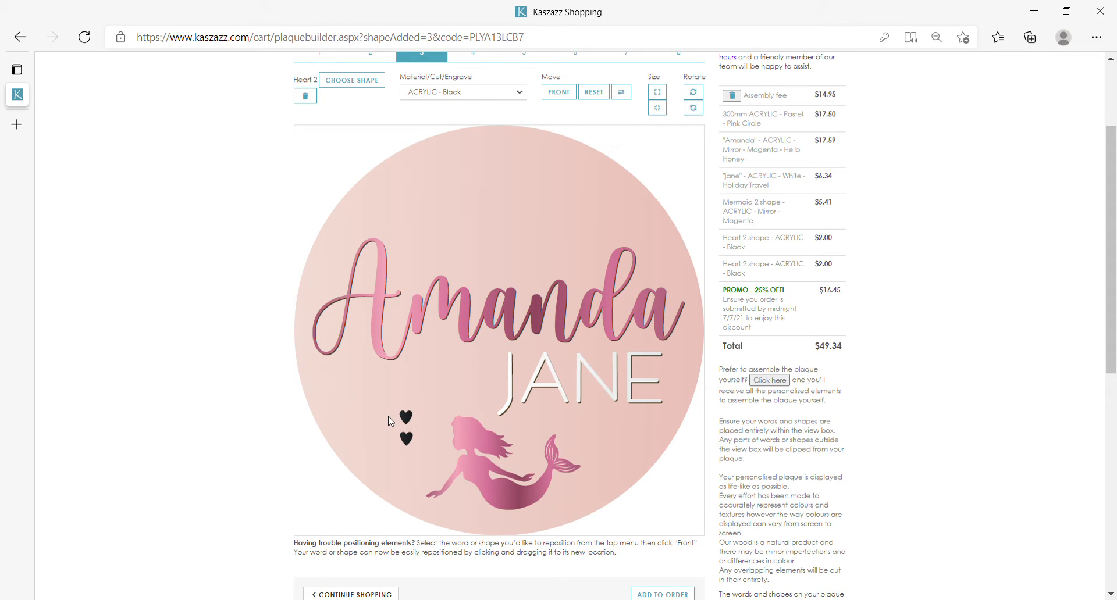
{"action": "left_click", "coordinate": [658, 93]}
{"action": "left_click", "coordinate": [410, 445]}
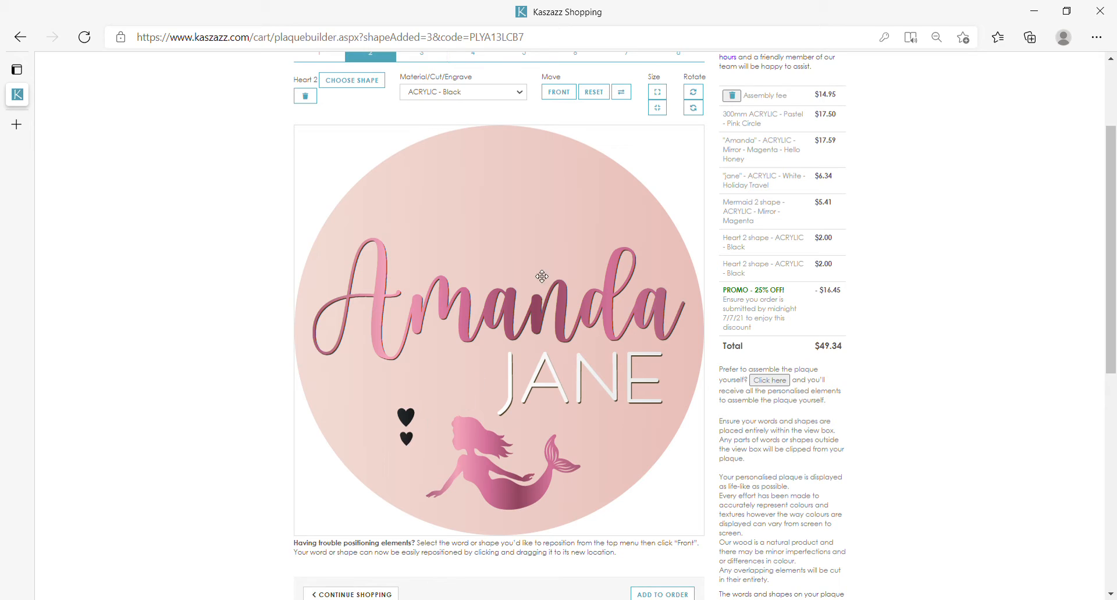
{"action": "left_click", "coordinate": [663, 94]}
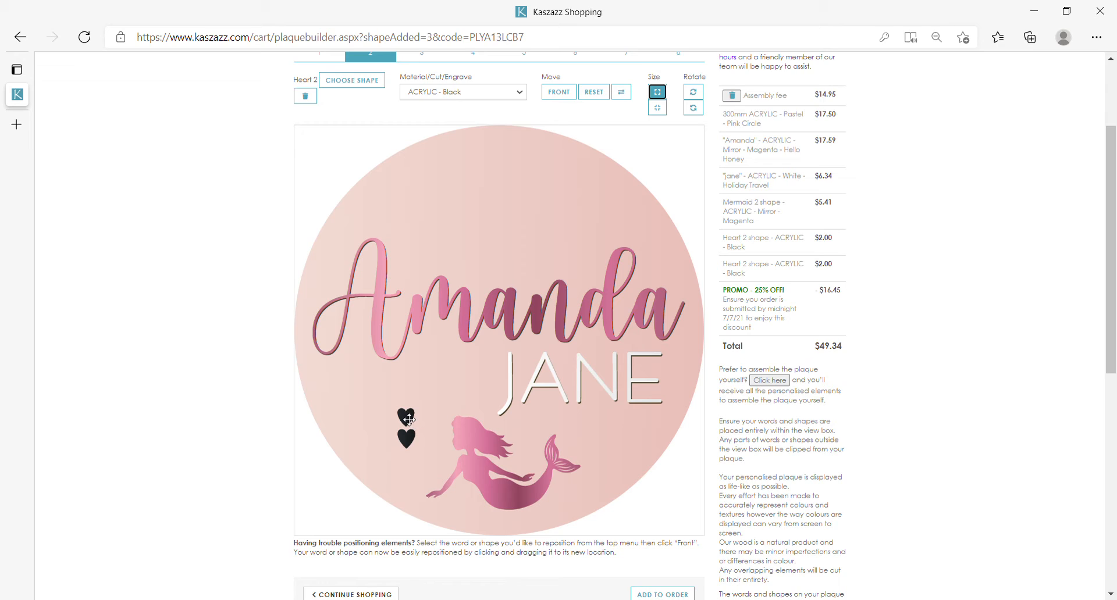
Step: Move the upper heart to the right of the mermaid's tail and nudge the mermaid and both hearts into a balanced row
{"action": "left_click", "coordinate": [408, 419]}
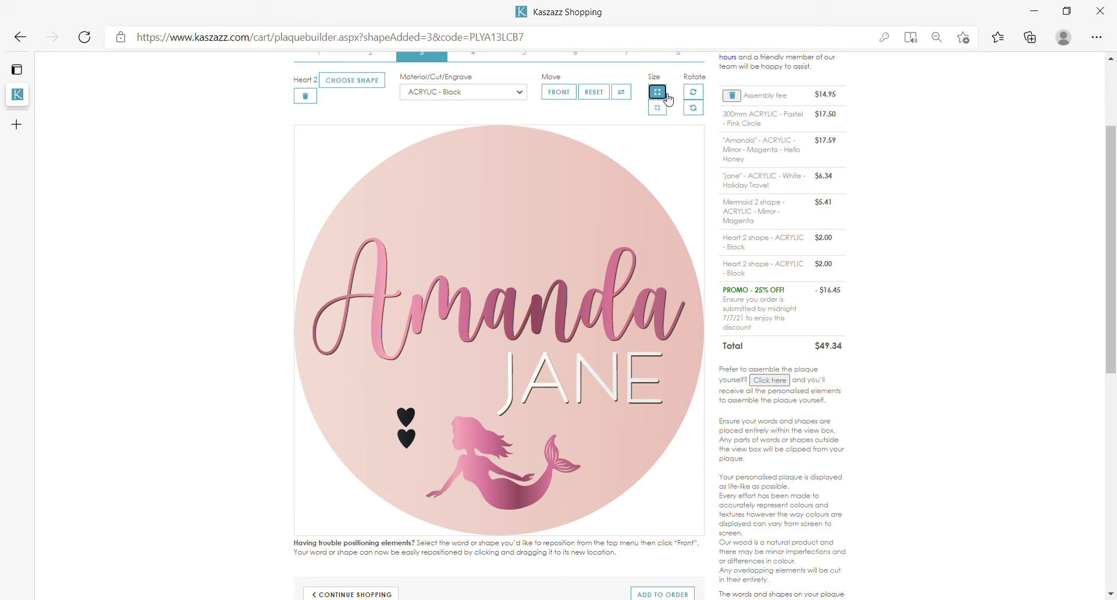
{"action": "left_click_drag", "start_coordinate": [412, 419], "coordinate": [603, 442]}
{"action": "left_click_drag", "start_coordinate": [492, 503], "coordinate": [514, 493]}
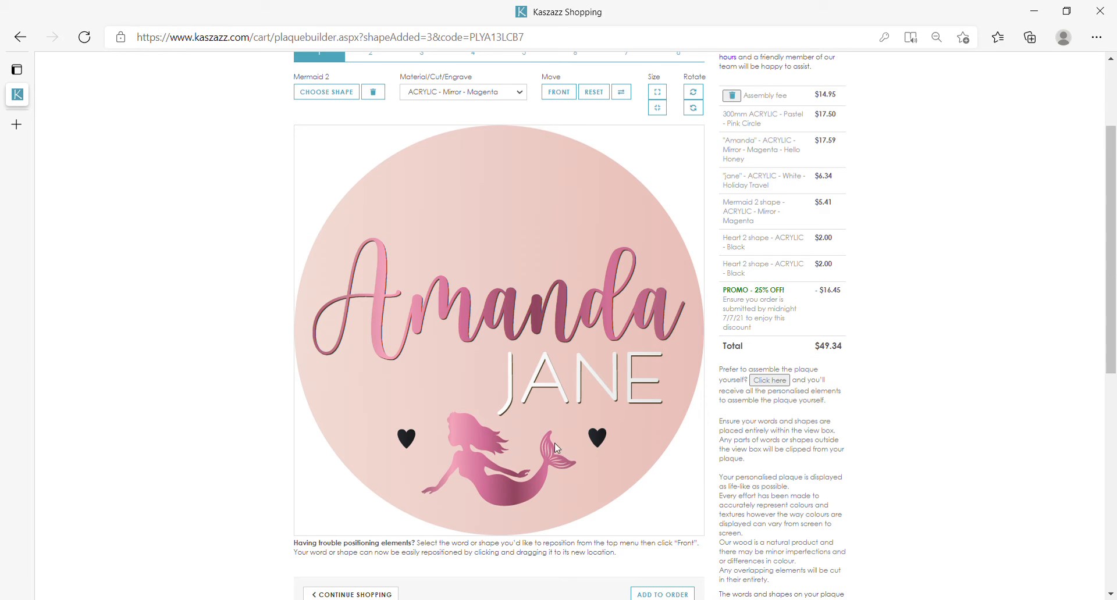
{"action": "left_click_drag", "start_coordinate": [603, 447], "coordinate": [594, 447]}
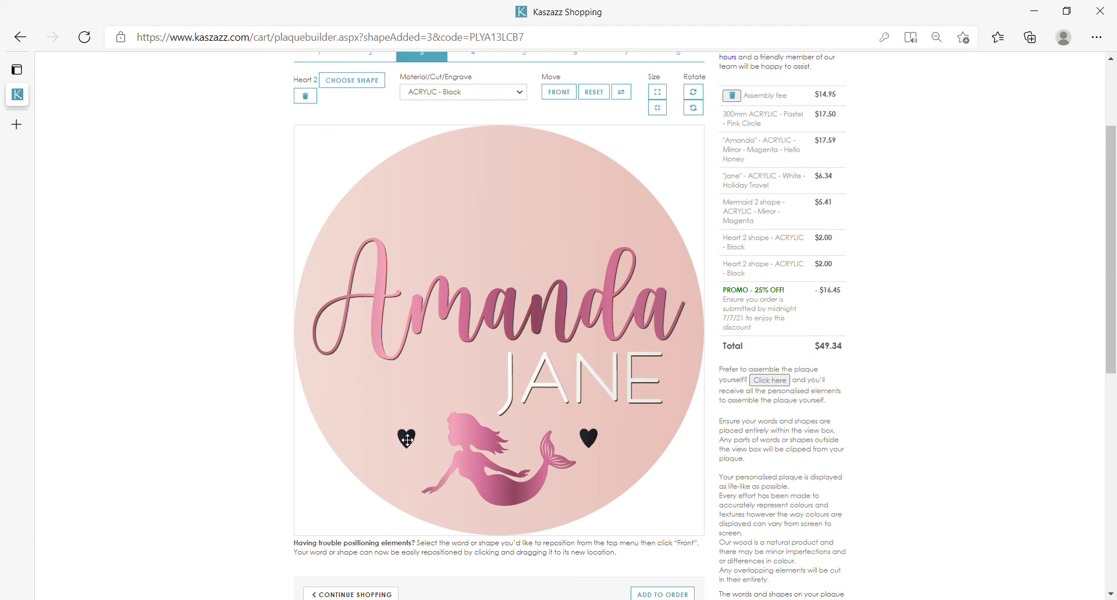
{"action": "left_click_drag", "start_coordinate": [407, 440], "coordinate": [410, 440]}
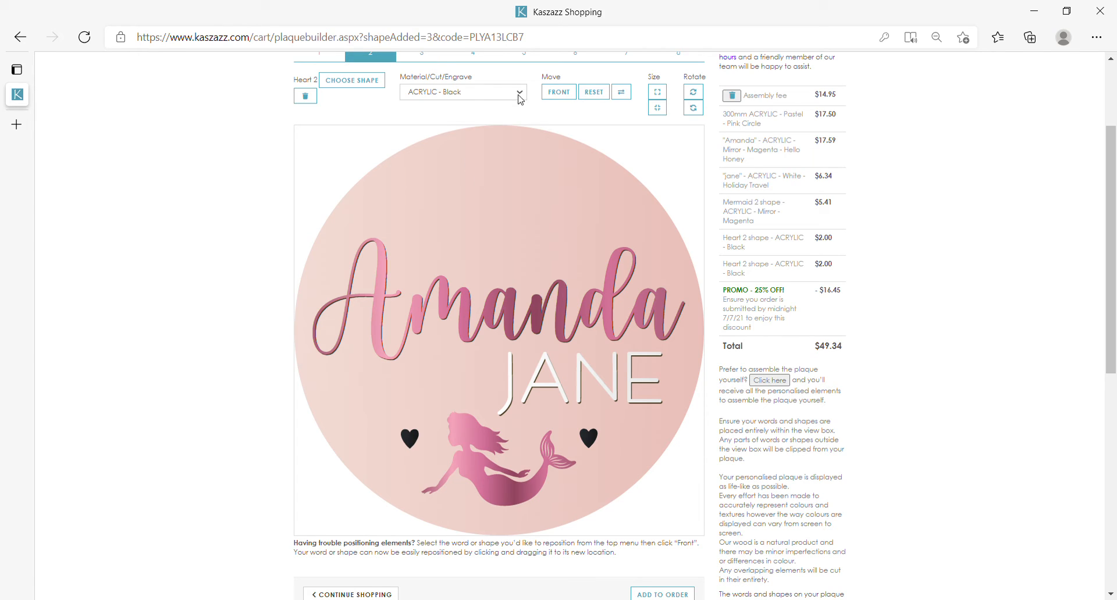
Step: Change the material of both Heart 2 shapes to ACRYLIC - Mirror - Magenta
{"action": "left_click", "coordinate": [488, 234]}
{"action": "left_click", "coordinate": [597, 444]}
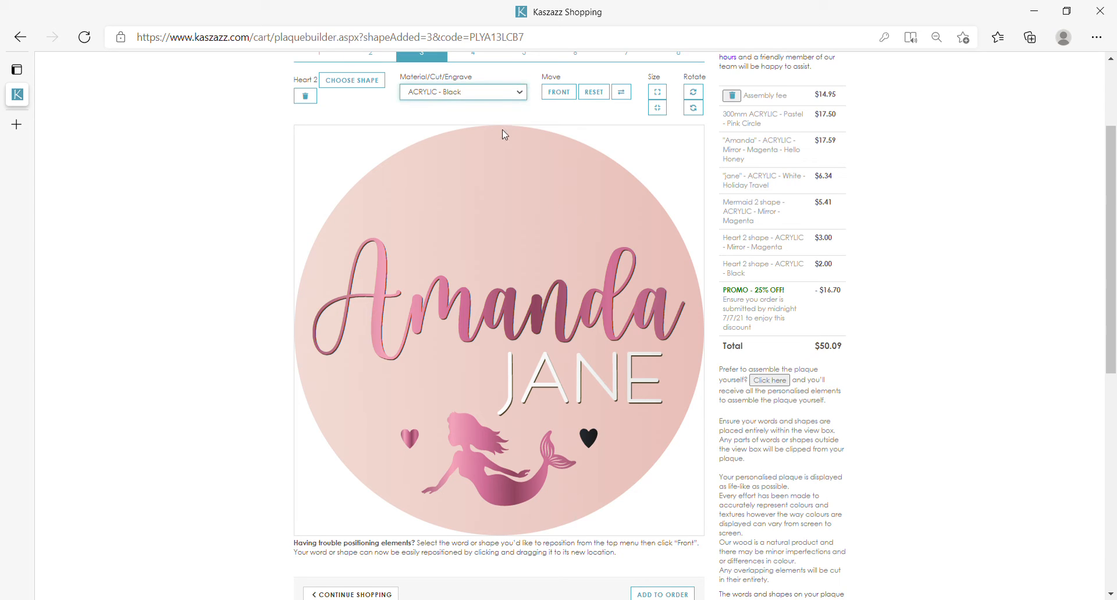
{"action": "left_click", "coordinate": [483, 238]}
Step: Move the large script name and the smaller white name beneath it higher on the plaque, keeping them close together
{"action": "left_click_drag", "start_coordinate": [495, 318], "coordinate": [496, 299]}
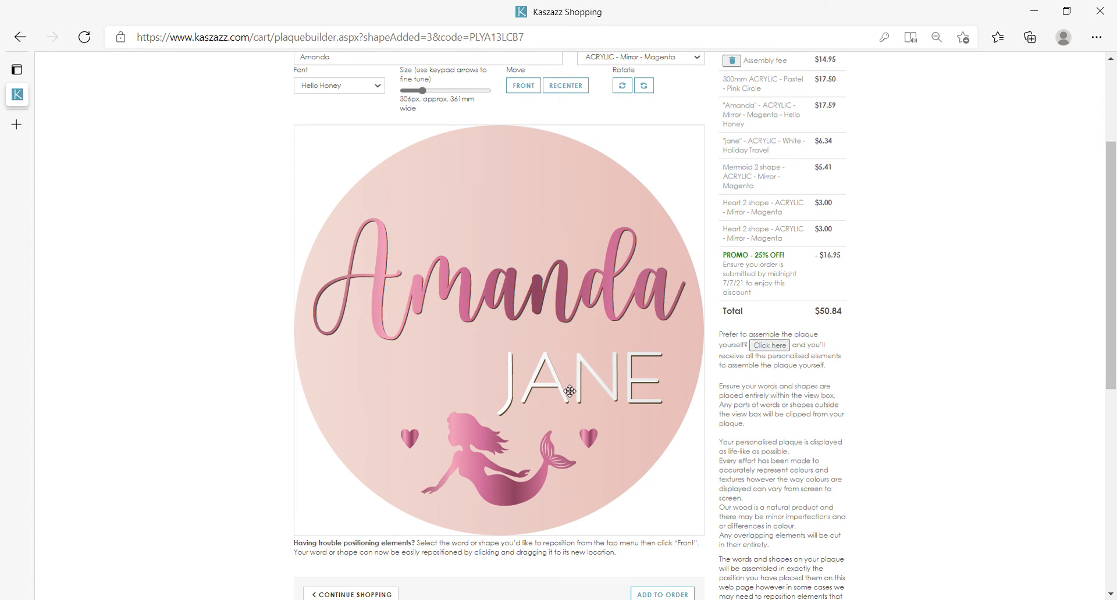
{"action": "left_click_drag", "start_coordinate": [570, 391], "coordinate": [568, 370]}
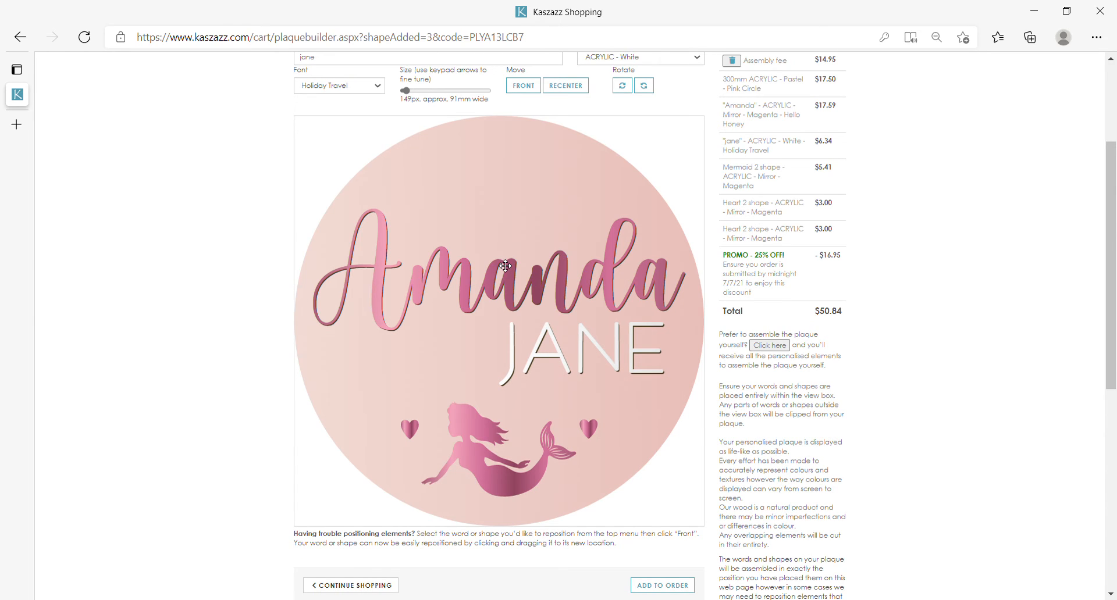
{"action": "left_click_drag", "start_coordinate": [505, 266], "coordinate": [505, 259]}
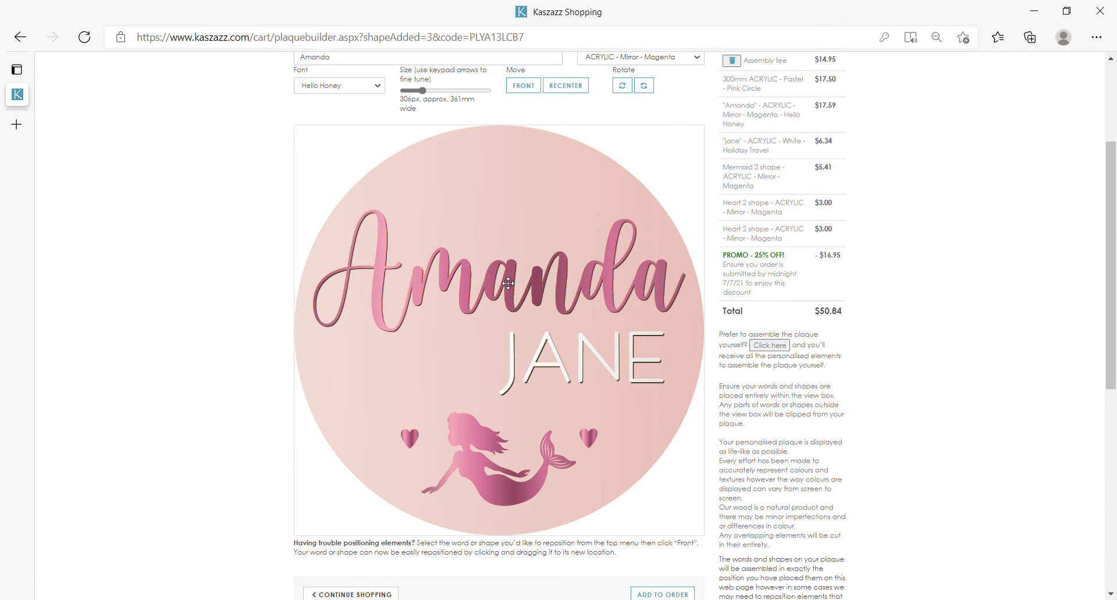
{"action": "left_click_drag", "start_coordinate": [552, 369], "coordinate": [553, 363]}
Step: Raise the mermaid closer to the white name and shift the two hearts slightly outward on either side of it
{"action": "left_click_drag", "start_coordinate": [478, 475], "coordinate": [479, 456]}
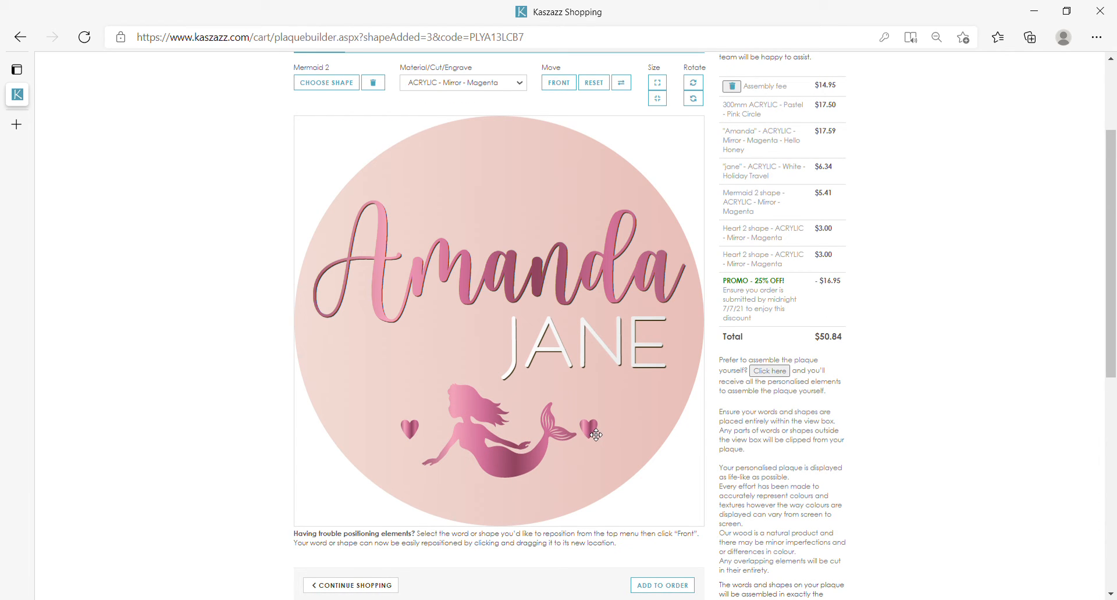
{"action": "left_click_drag", "start_coordinate": [595, 435], "coordinate": [596, 435]}
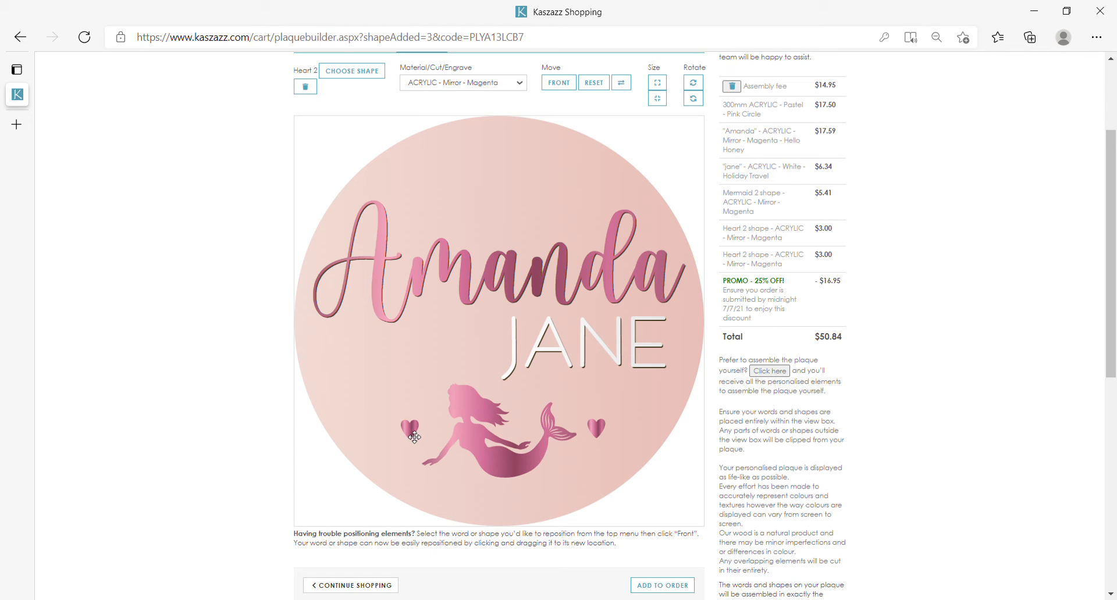
{"action": "left_click_drag", "start_coordinate": [414, 438], "coordinate": [412, 439]}
Step: Enlarge the mermaid by two size increments and reposition both hearts evenly beside its head and tail
{"action": "left_click", "coordinate": [511, 467]}
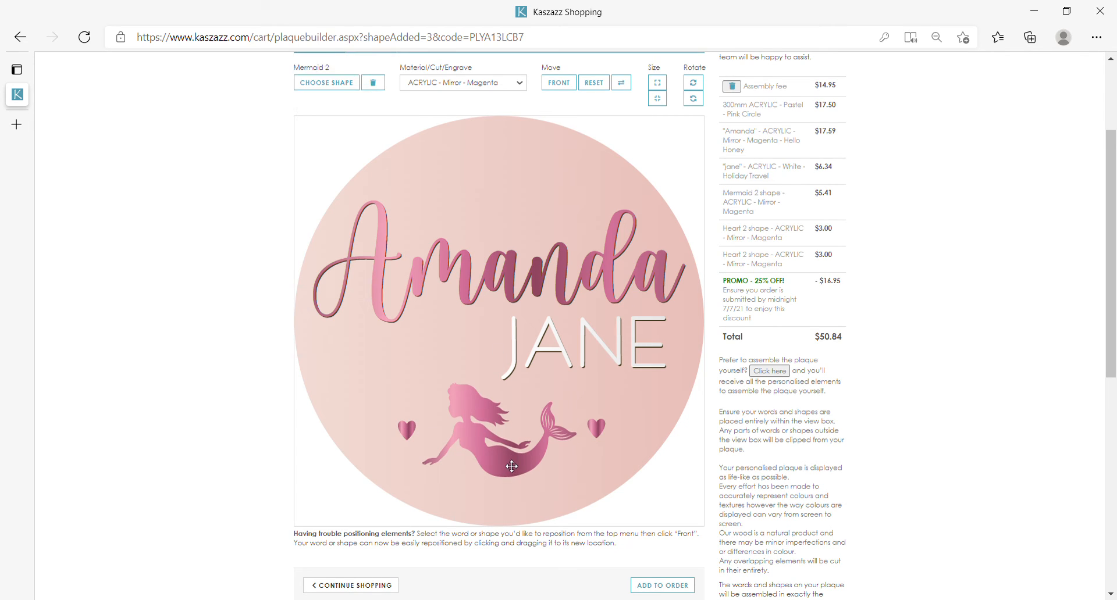
{"action": "left_click", "coordinate": [658, 82]}
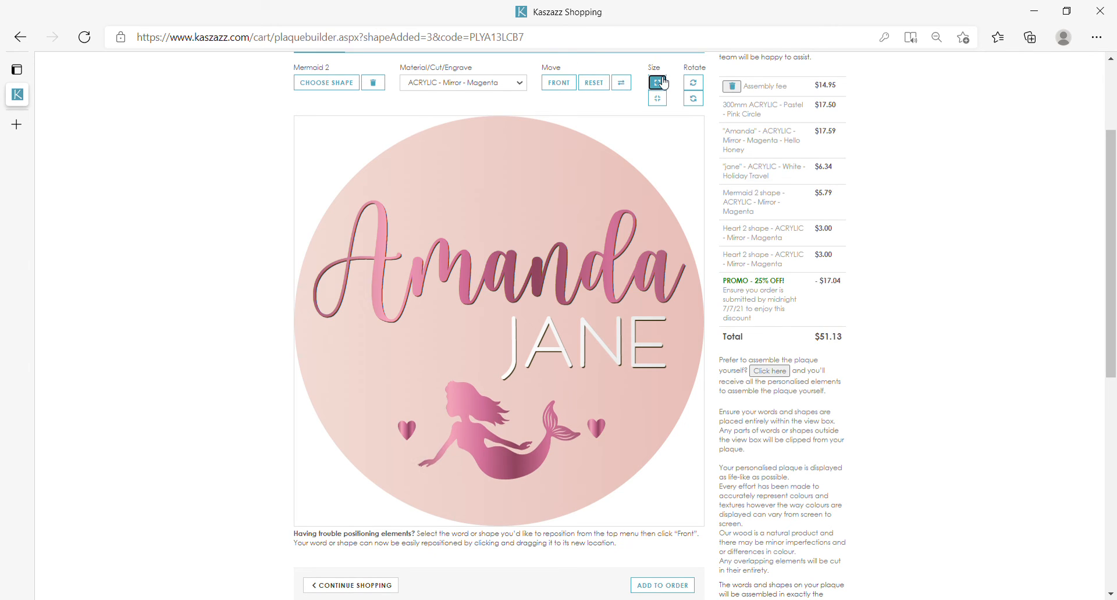
{"action": "left_click_drag", "start_coordinate": [595, 429], "coordinate": [605, 428]}
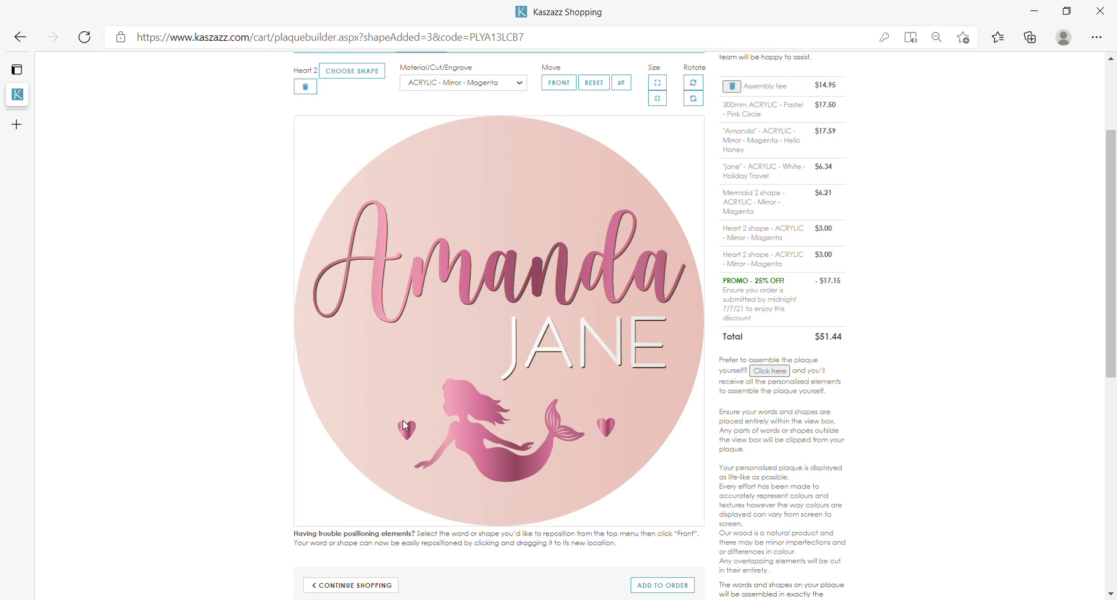
{"action": "left_click_drag", "start_coordinate": [412, 435], "coordinate": [414, 430]}
{"action": "left_click", "coordinate": [609, 430]}
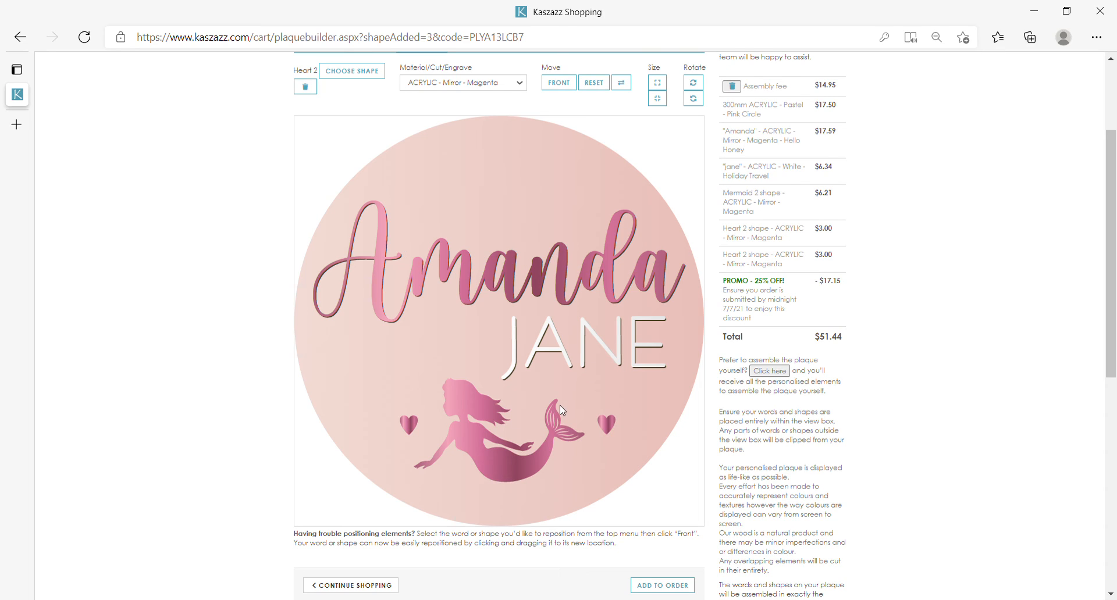